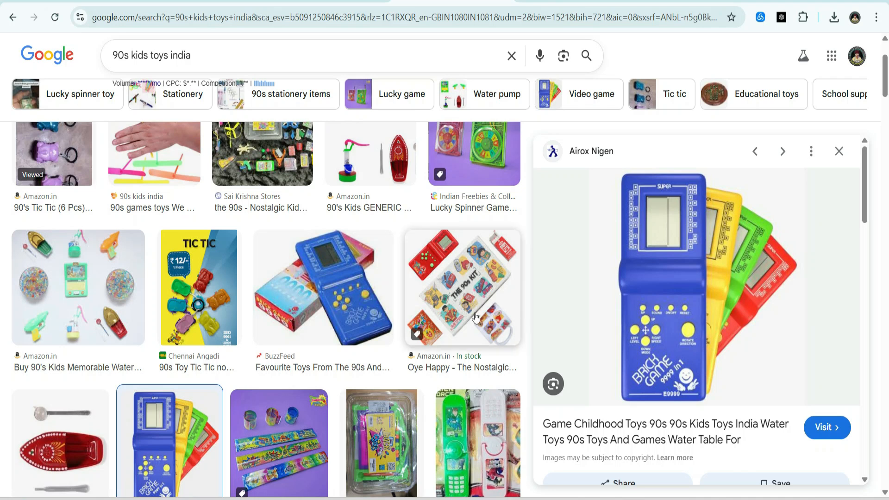
Step: Switch to Gemini, choose image creation and attach the water-game picture from Downloads
{"action": "scroll", "coordinate": [475, 317], "scroll_direction": "up", "scroll_amount": 3}
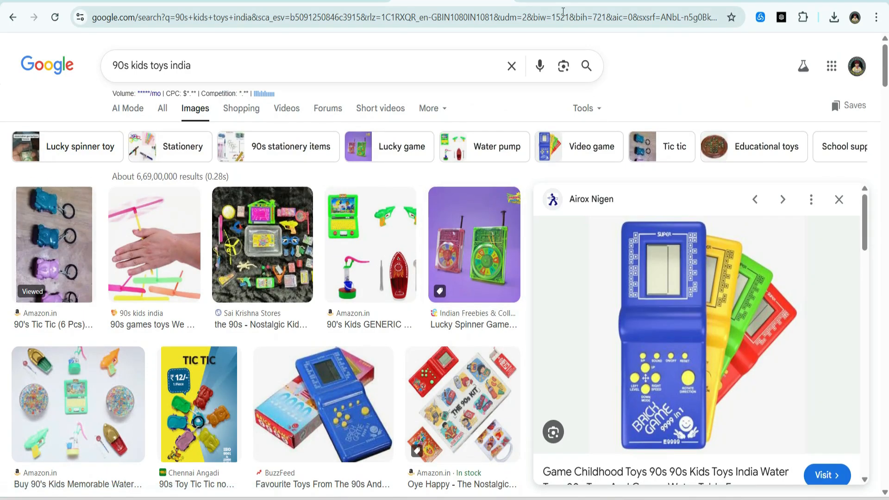
{"action": "left_click", "coordinate": [584, 2]}
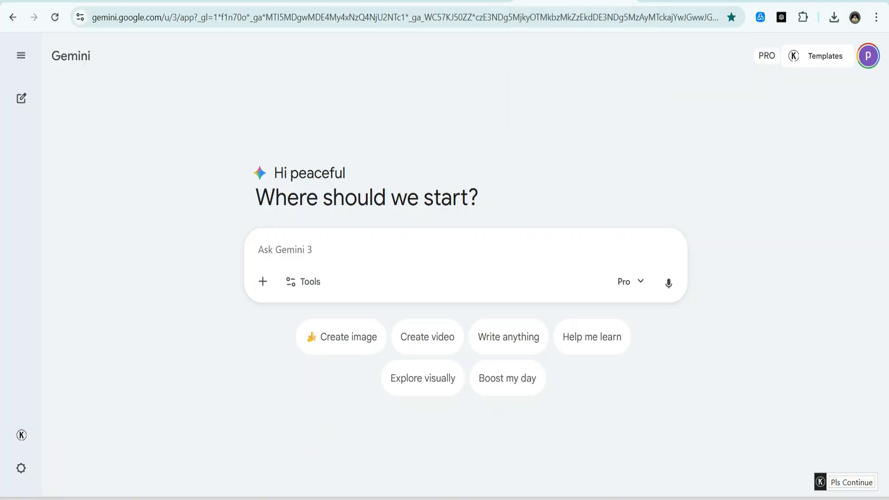
{"action": "left_click", "coordinate": [263, 282]}
{"action": "left_click", "coordinate": [157, 338]}
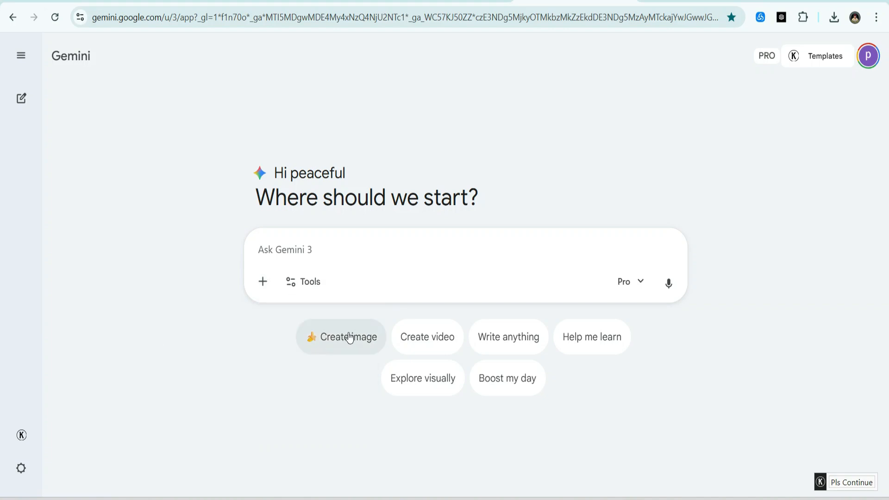
{"action": "left_click", "coordinate": [349, 337]}
{"action": "left_click", "coordinate": [263, 281]}
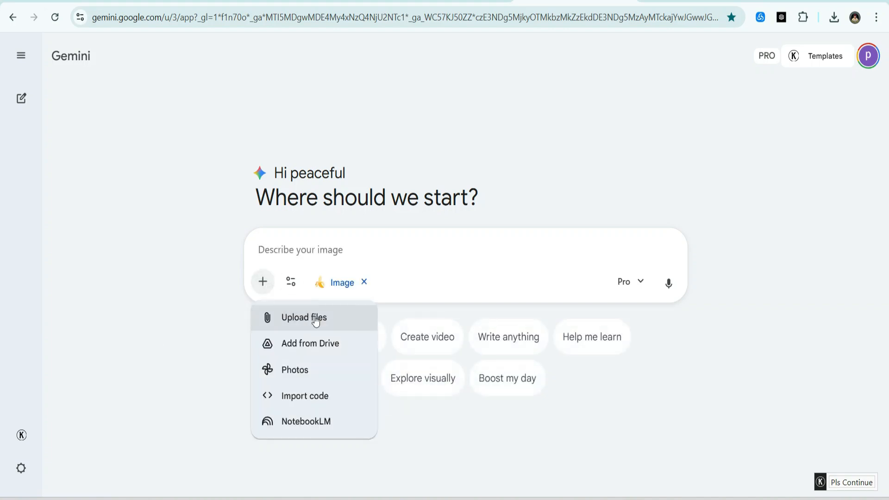
{"action": "left_click", "coordinate": [315, 319]}
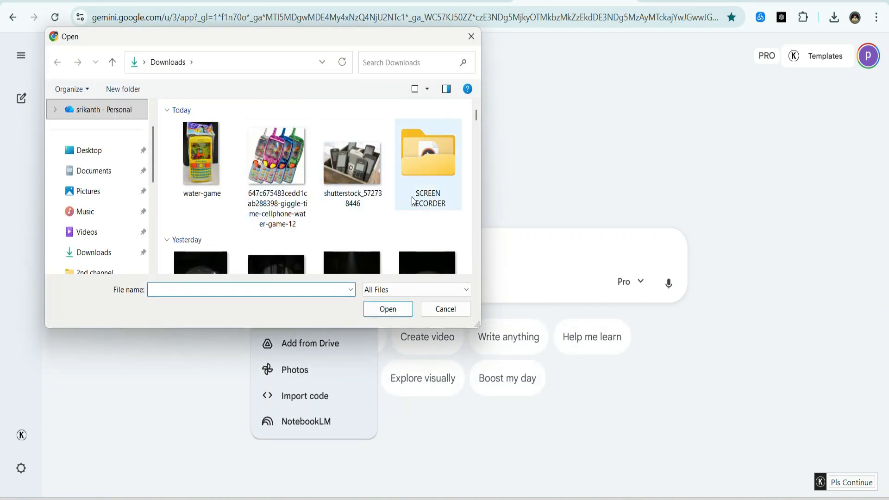
{"action": "left_click", "coordinate": [213, 181]}
{"action": "left_click", "coordinate": [397, 310]}
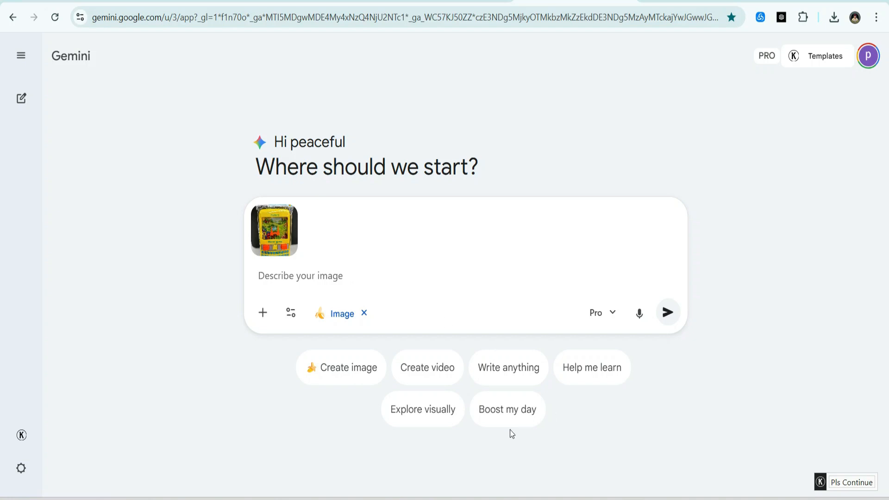
Step: Paste and submit the prompt for a vertical 9:16 first-person flashlight image set in an abandoned filming location
{"action": "right_click", "coordinate": [320, 276]}
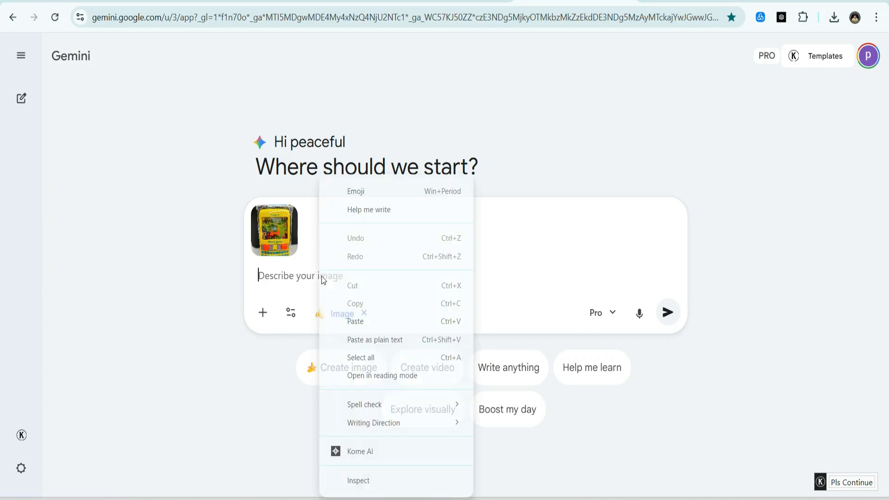
{"action": "left_click", "coordinate": [371, 319]}
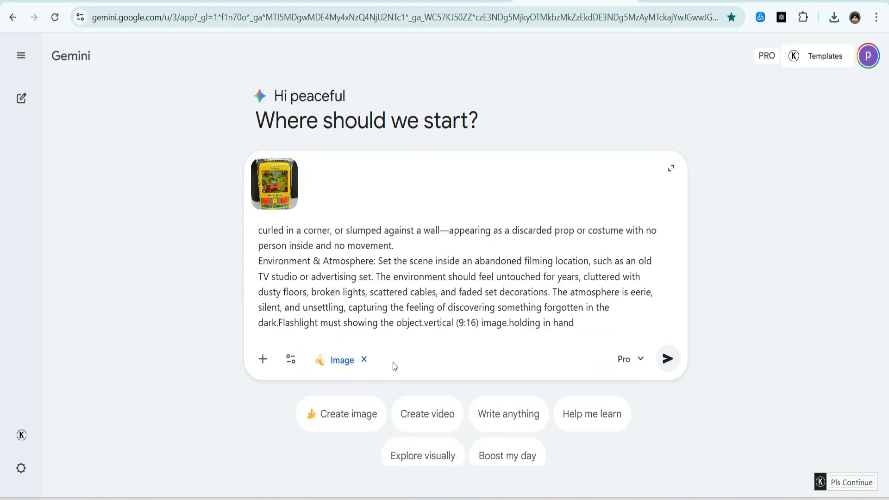
{"action": "left_click", "coordinate": [663, 360]}
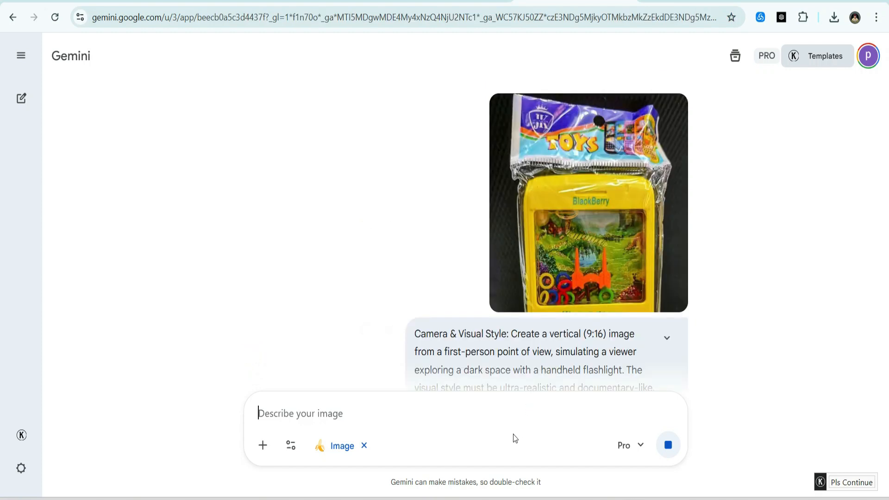
Step: Download the generated image of the yellow water-game toy in full size
{"action": "scroll", "coordinate": [429, 320], "scroll_direction": "down", "scroll_amount": 4}
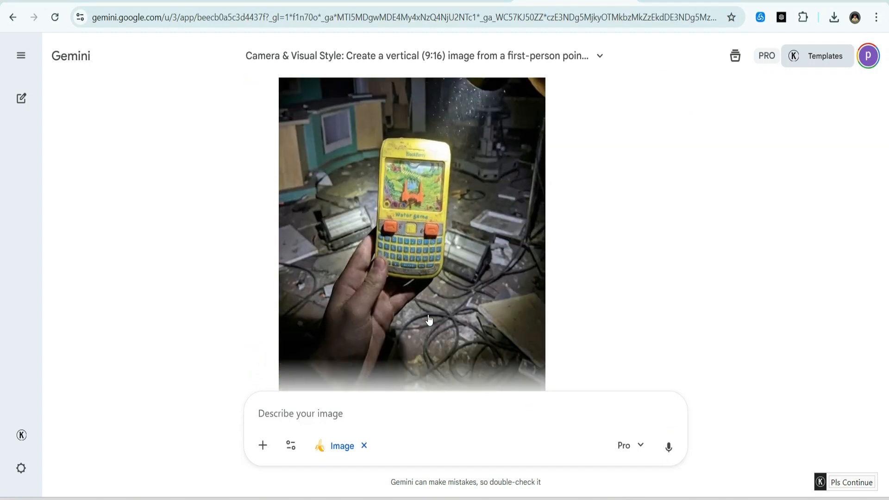
{"action": "scroll", "coordinate": [511, 287], "scroll_direction": "up", "scroll_amount": 3}
{"action": "left_click", "coordinate": [529, 81]}
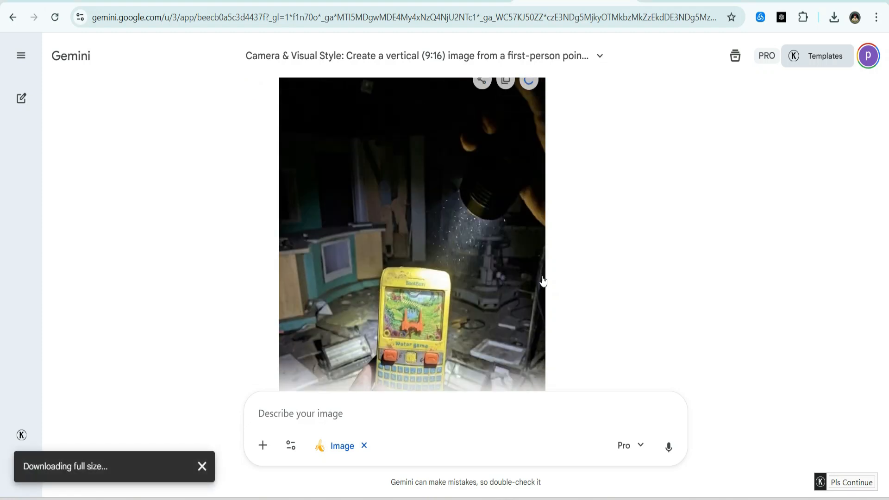
Step: Attach the shutterstock_572738446 picture of old phones from Downloads to the next message
{"action": "left_click", "coordinate": [262, 446]}
{"action": "left_click", "coordinate": [306, 304]}
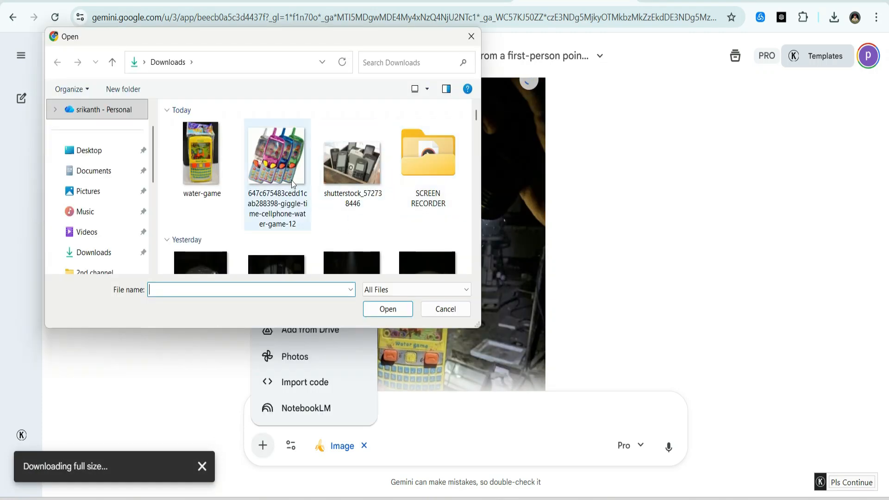
{"action": "left_click", "coordinate": [291, 177]}
{"action": "double_click", "coordinate": [324, 211]}
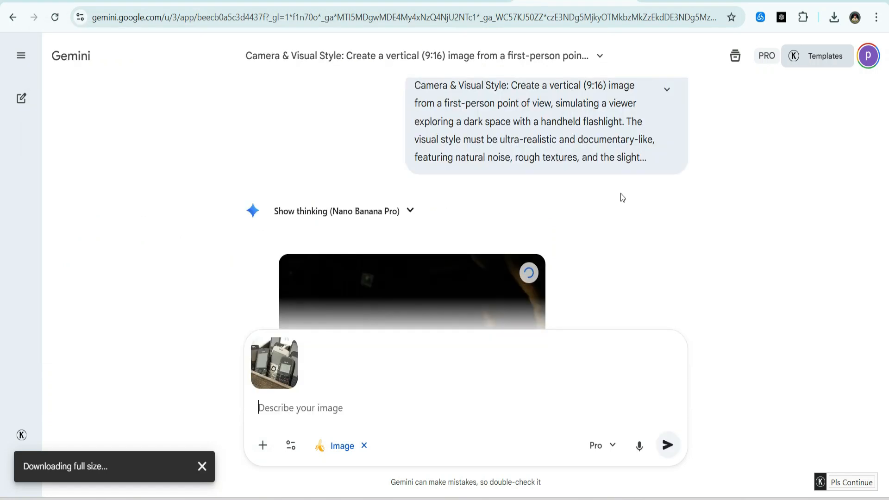
Step: Copy the earlier flashlight prompt from the conversation, paste it with the phones picture and submit it
{"action": "scroll", "coordinate": [415, 161], "scroll_direction": "up", "scroll_amount": 3}
{"action": "left_click", "coordinate": [366, 210]}
{"action": "scroll", "coordinate": [302, 285], "scroll_direction": "down", "scroll_amount": 5}
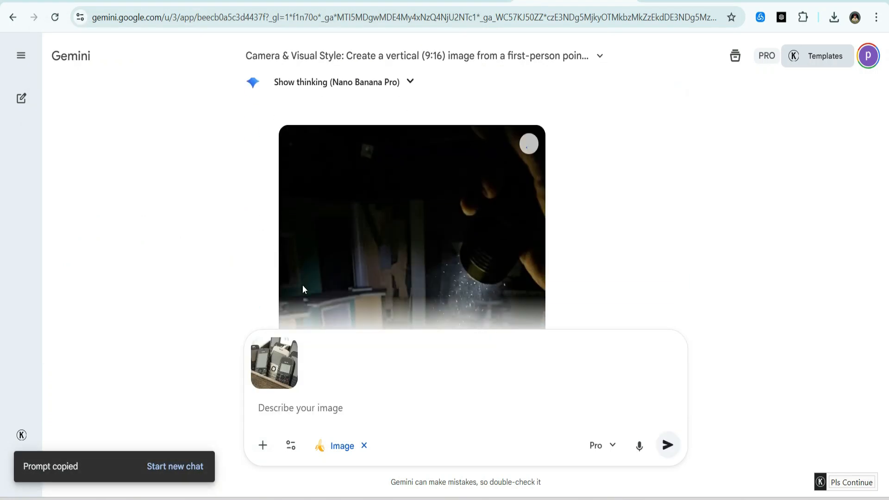
{"action": "right_click", "coordinate": [313, 407]}
{"action": "left_click", "coordinate": [349, 231]}
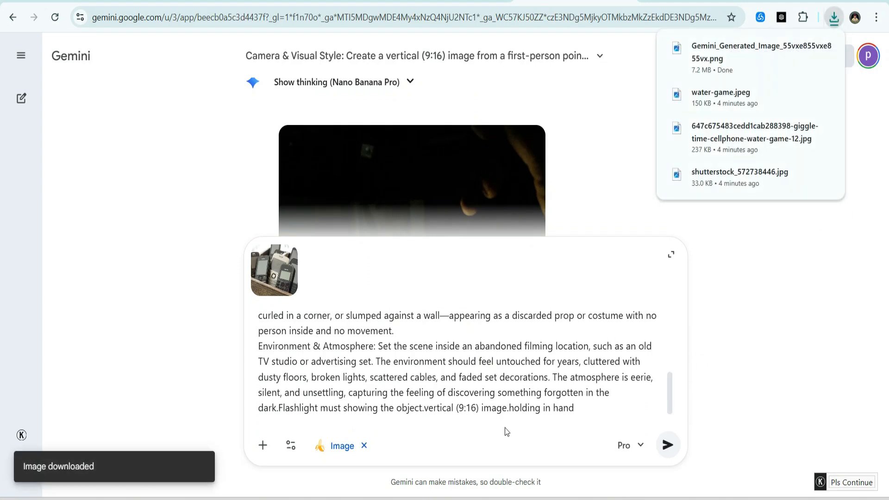
{"action": "key", "text": "Return"}
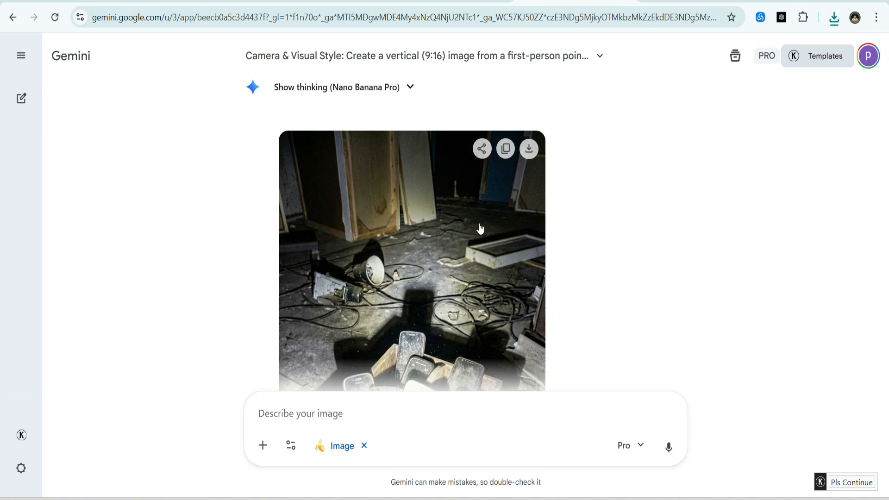
Step: Download the generated image of the old phones and submit the pink-and-yellow toy house picture with the same flashlight prompt
{"action": "left_click", "coordinate": [529, 149]}
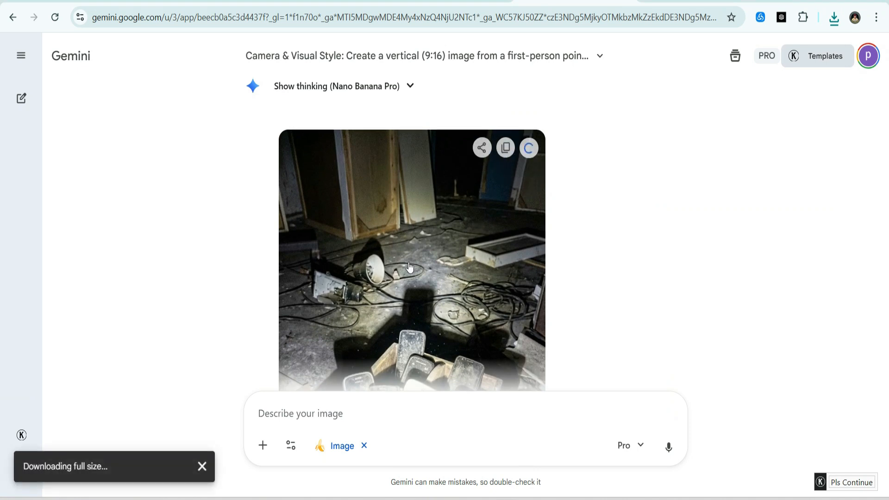
{"action": "scroll", "coordinate": [451, 305], "scroll_direction": "down", "scroll_amount": 4}
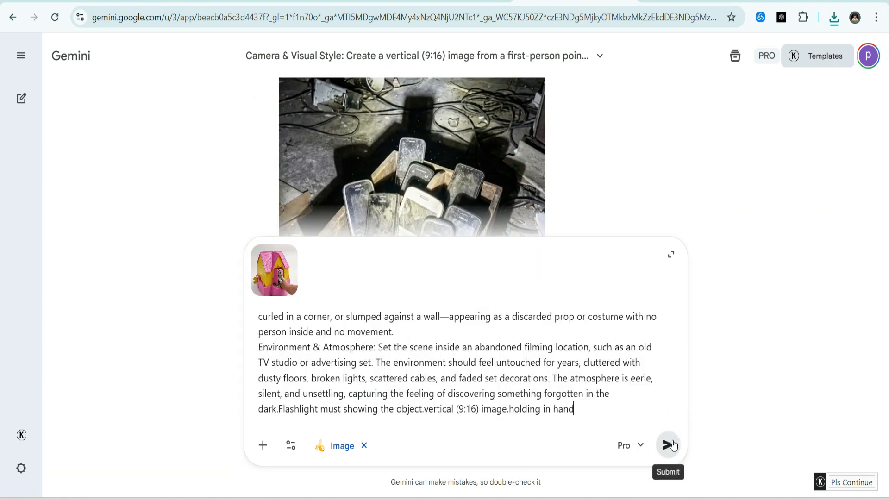
{"action": "left_click", "coordinate": [667, 446]}
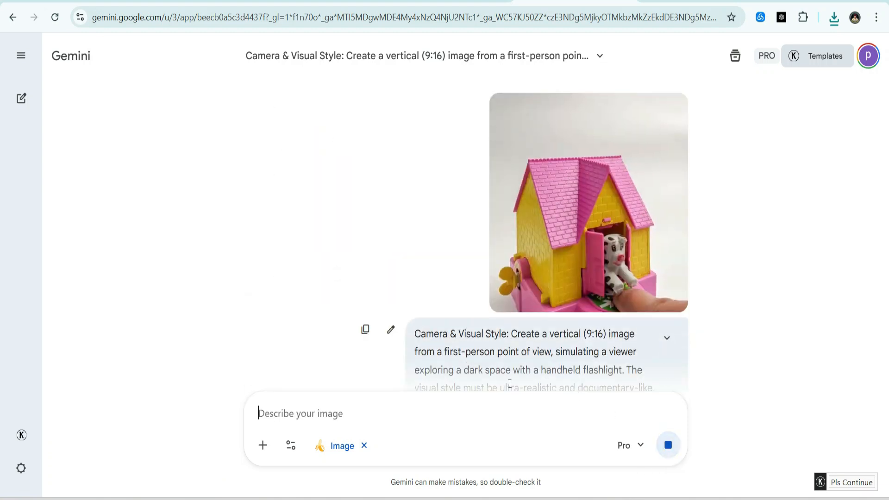
Step: Look over the generated toy house image and download it in full size
{"action": "scroll", "coordinate": [441, 350], "scroll_direction": "up", "scroll_amount": 7}
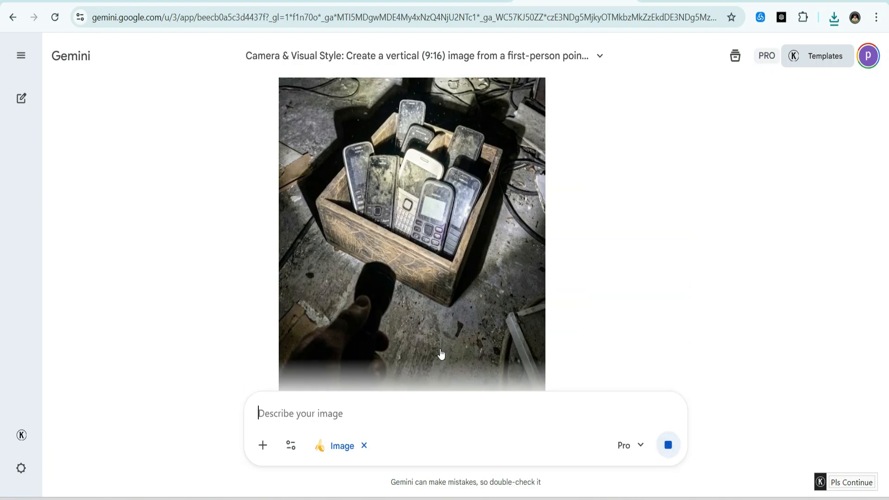
{"action": "scroll", "coordinate": [440, 349], "scroll_direction": "down", "scroll_amount": 7}
{"action": "scroll", "coordinate": [479, 267], "scroll_direction": "up", "scroll_amount": 7}
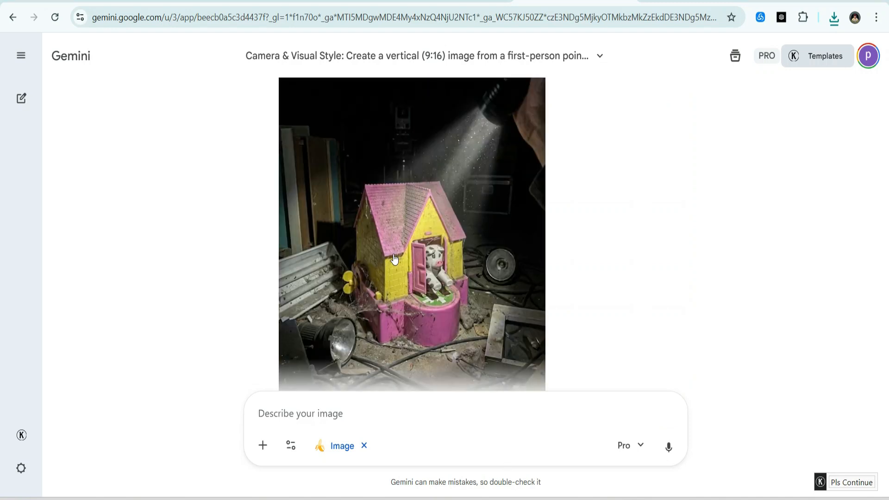
{"action": "scroll", "coordinate": [394, 259], "scroll_direction": "down", "scroll_amount": 3}
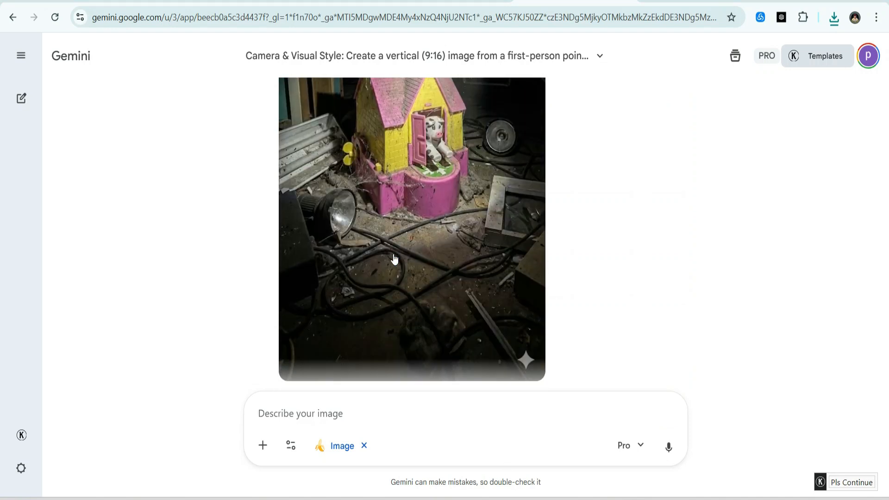
{"action": "scroll", "coordinate": [394, 259], "scroll_direction": "up", "scroll_amount": 3}
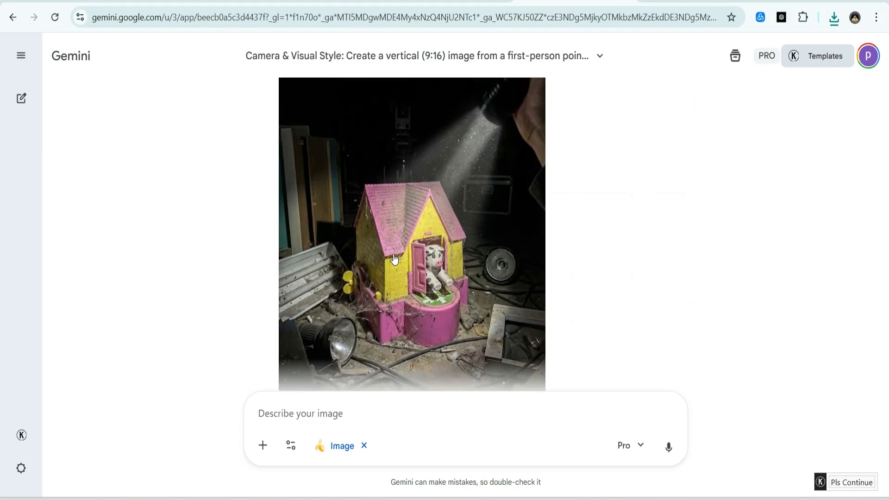
{"action": "scroll", "coordinate": [394, 259], "scroll_direction": "down", "scroll_amount": 2}
{"action": "scroll", "coordinate": [394, 259], "scroll_direction": "up", "scroll_amount": 3}
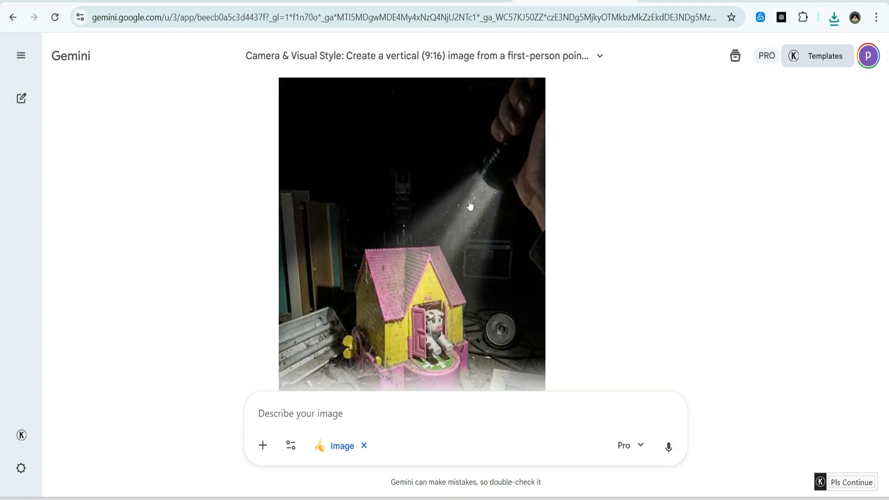
{"action": "left_click", "coordinate": [531, 132]}
{"action": "scroll", "coordinate": [414, 280], "scroll_direction": "down", "scroll_amount": 4}
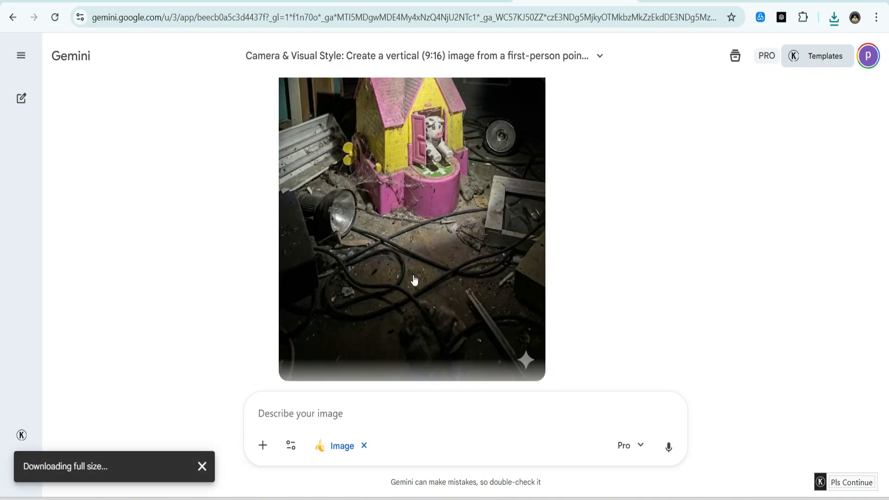
Step: Download the generated image of the dusty game console with its controller in full size
{"action": "left_click", "coordinate": [263, 445]}
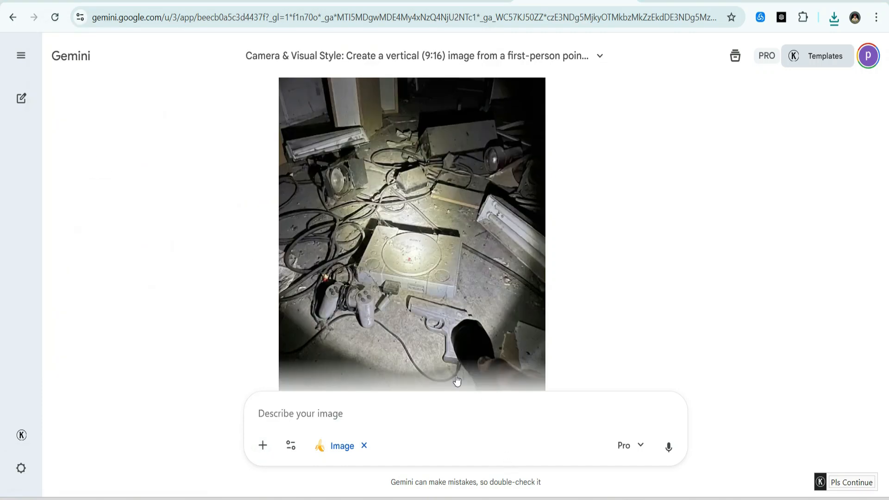
{"action": "scroll", "coordinate": [401, 370], "scroll_direction": "up", "scroll_amount": 5}
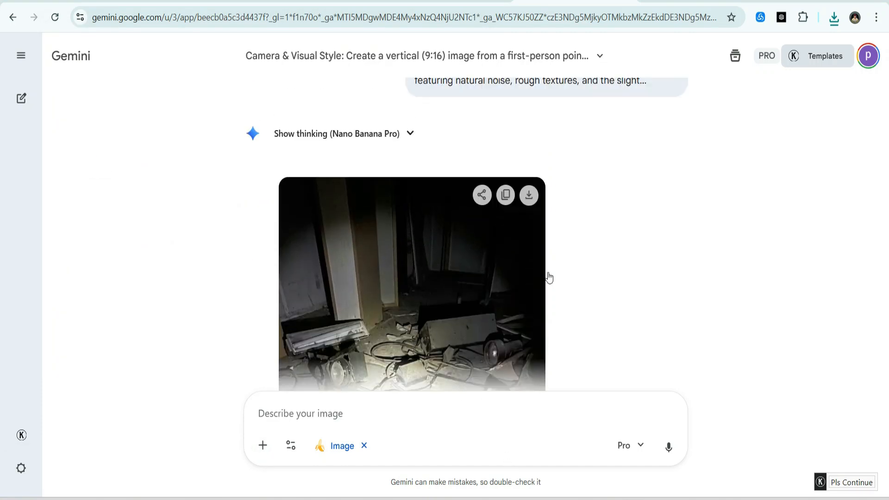
{"action": "left_click", "coordinate": [529, 195]}
Step: Review the source pictures and generated images throughout the conversation, including the toy house, game console, camera and stereo
{"action": "scroll", "coordinate": [434, 250], "scroll_direction": "down", "scroll_amount": 10}
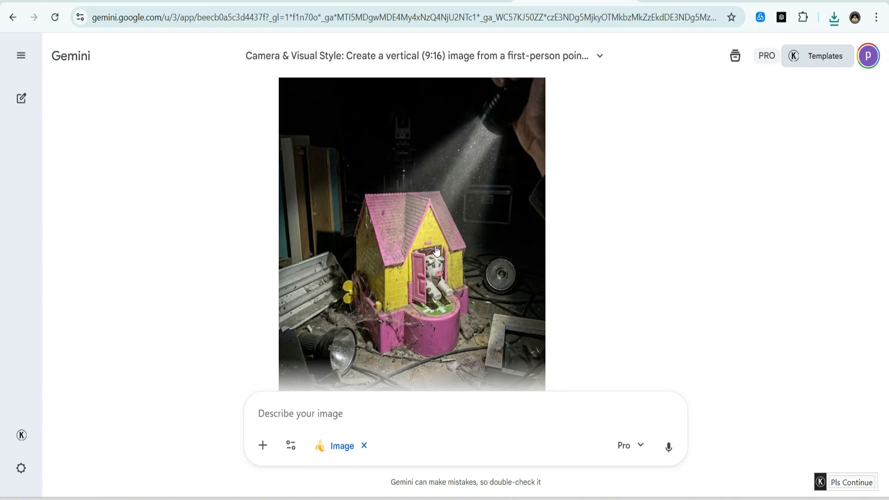
{"action": "scroll", "coordinate": [448, 312], "scroll_direction": "down", "scroll_amount": 6}
{"action": "scroll", "coordinate": [451, 310], "scroll_direction": "up", "scroll_amount": 10}
{"action": "scroll", "coordinate": [452, 310], "scroll_direction": "down", "scroll_amount": 6}
{"action": "scroll", "coordinate": [452, 310], "scroll_direction": "down", "scroll_amount": 15}
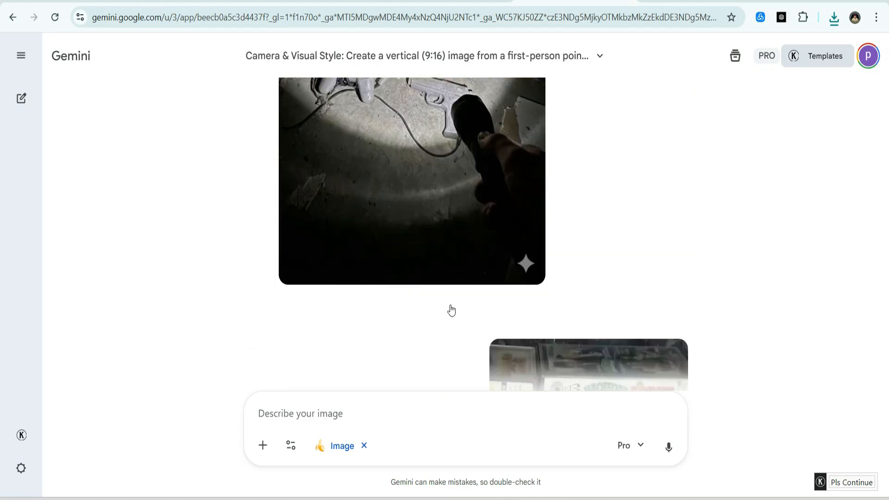
{"action": "scroll", "coordinate": [452, 310], "scroll_direction": "down", "scroll_amount": 20}
{"action": "scroll", "coordinate": [452, 311], "scroll_direction": "down", "scroll_amount": 20}
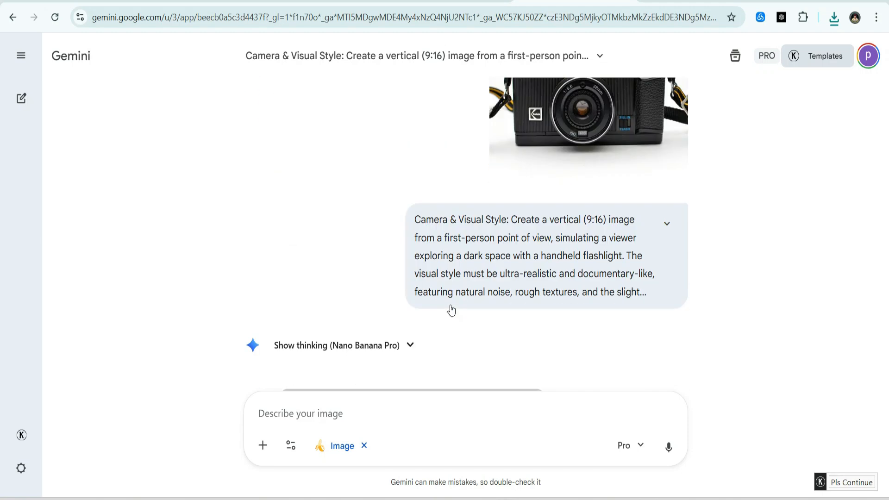
{"action": "scroll", "coordinate": [452, 310], "scroll_direction": "down", "scroll_amount": 8}
{"action": "scroll", "coordinate": [452, 310], "scroll_direction": "down", "scroll_amount": 20}
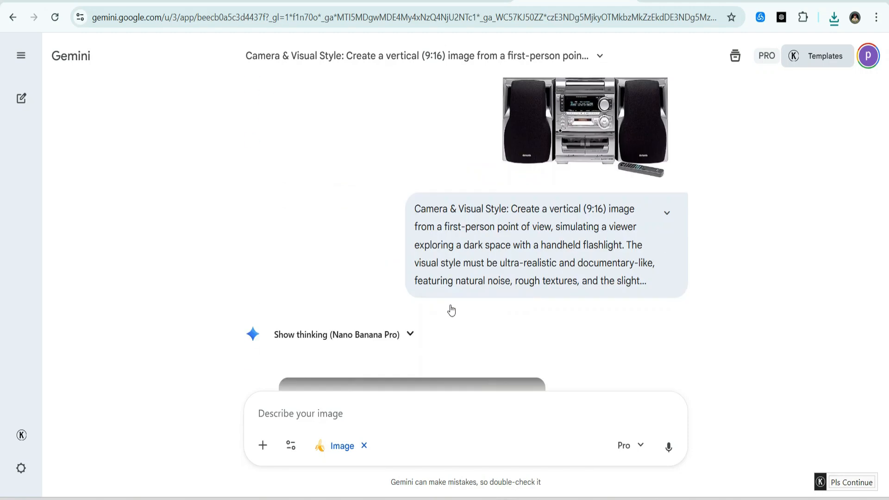
{"action": "scroll", "coordinate": [452, 311], "scroll_direction": "down", "scroll_amount": 3}
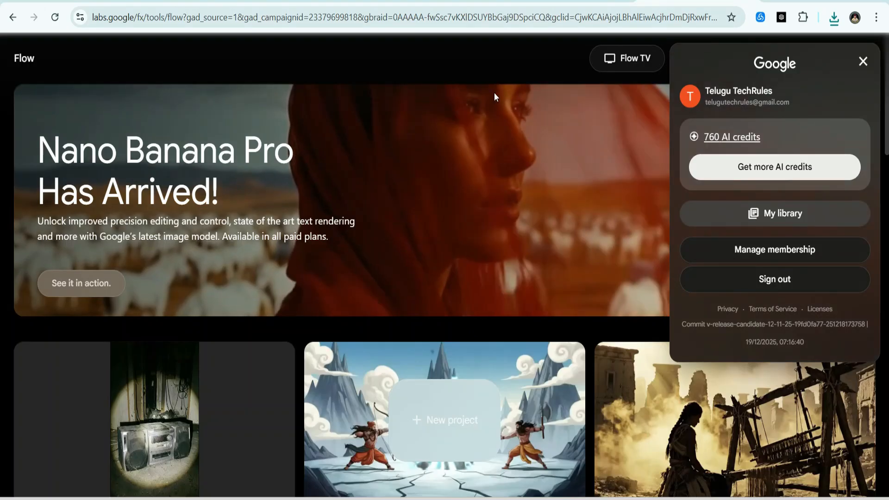
Step: Switch to Google Flow, close the account panel and create a new project
{"action": "left_click", "coordinate": [641, 97]}
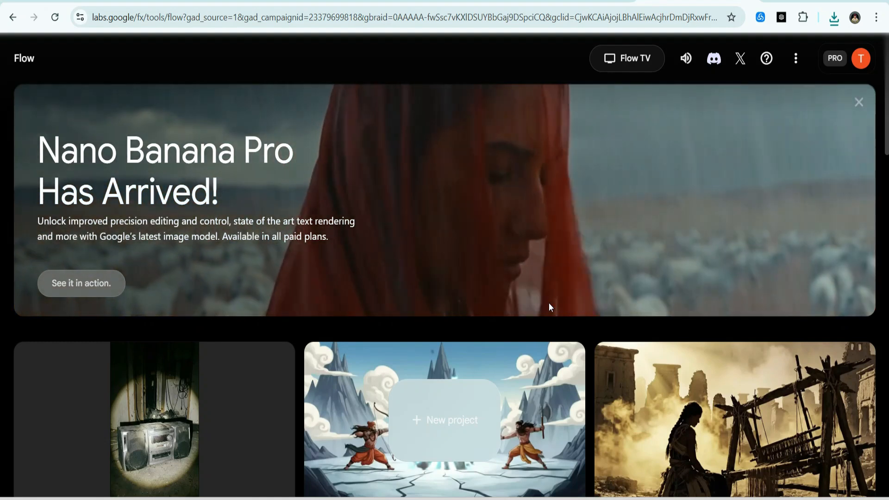
{"action": "scroll", "coordinate": [310, 294], "scroll_direction": "down", "scroll_amount": 5}
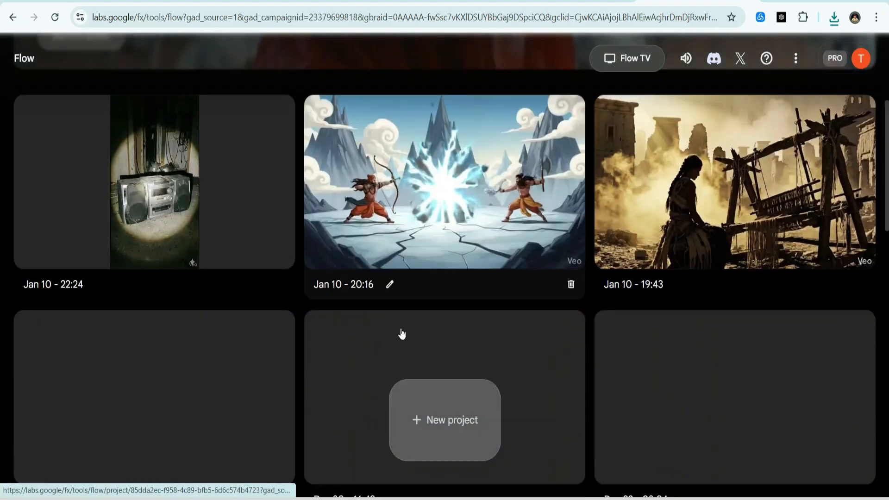
{"action": "left_click", "coordinate": [448, 429]}
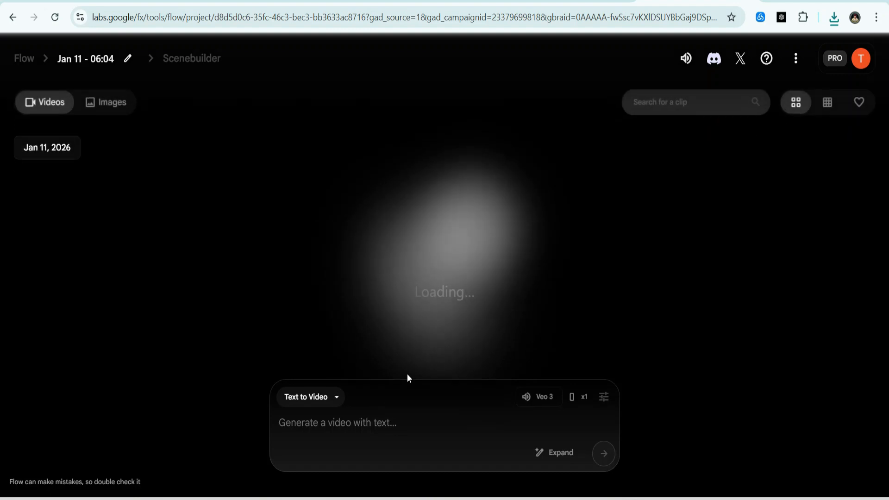
Step: Set the generation mode to Frames to Video and upload the generated yellow toy phone image as the start frame
{"action": "left_click", "coordinate": [318, 397]}
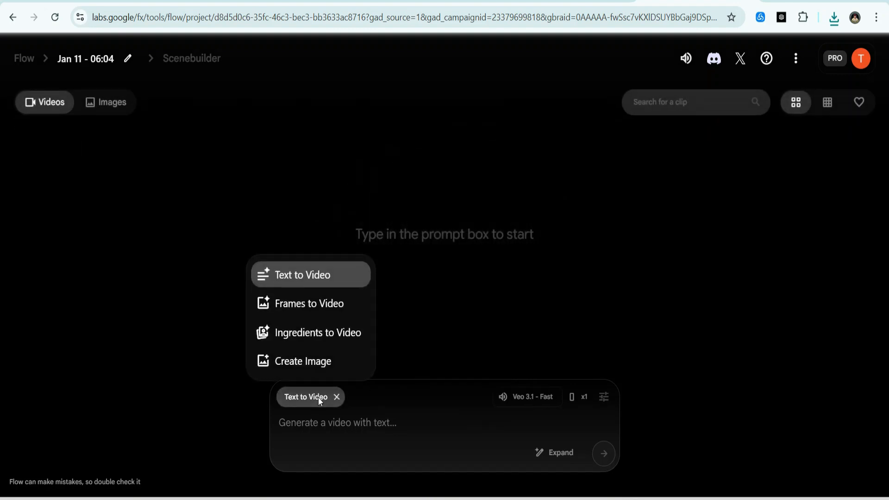
{"action": "left_click", "coordinate": [310, 311]}
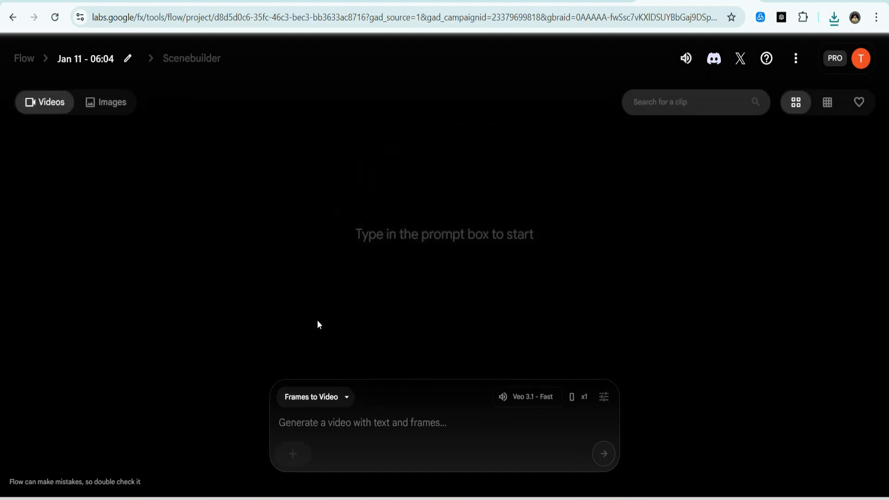
{"action": "left_click", "coordinate": [301, 454]}
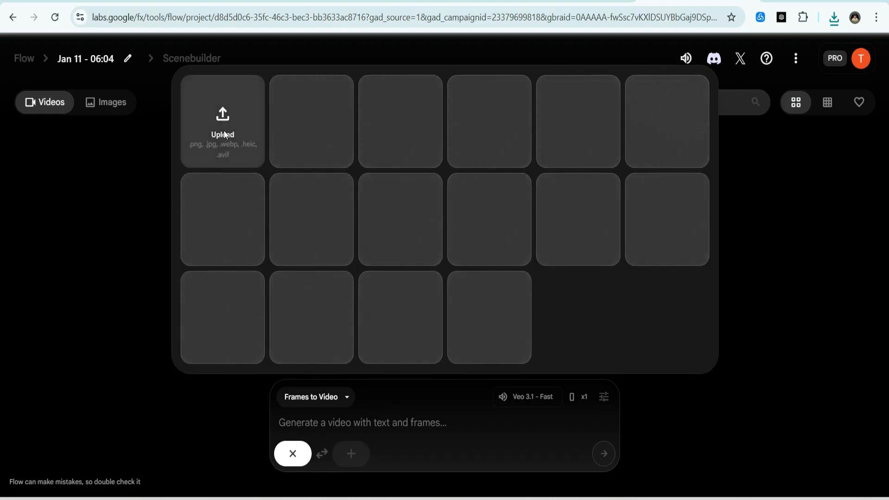
{"action": "left_click", "coordinate": [224, 134]}
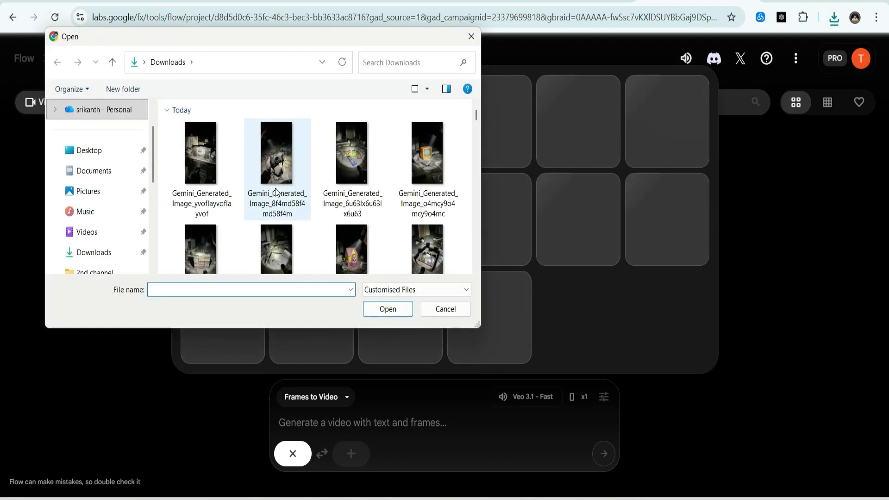
{"action": "scroll", "coordinate": [309, 153], "scroll_direction": "down", "scroll_amount": 5}
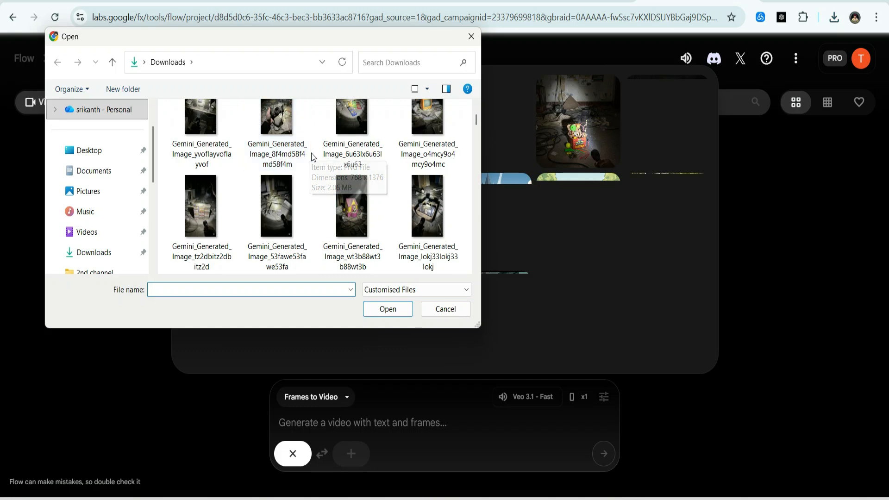
{"action": "left_click", "coordinate": [202, 222]}
{"action": "left_click", "coordinate": [387, 307]}
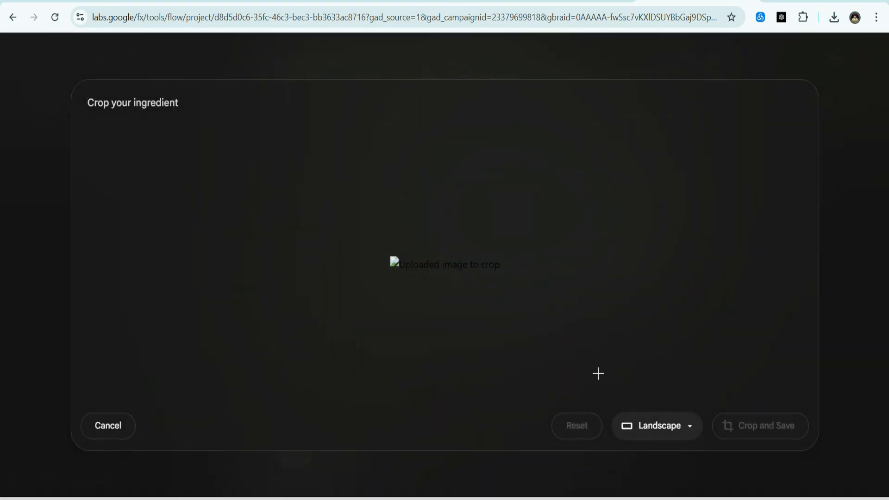
Step: Set the crop of the yellow toy phone image to Portrait and save it
{"action": "left_click", "coordinate": [662, 435]}
{"action": "left_click", "coordinate": [655, 359]}
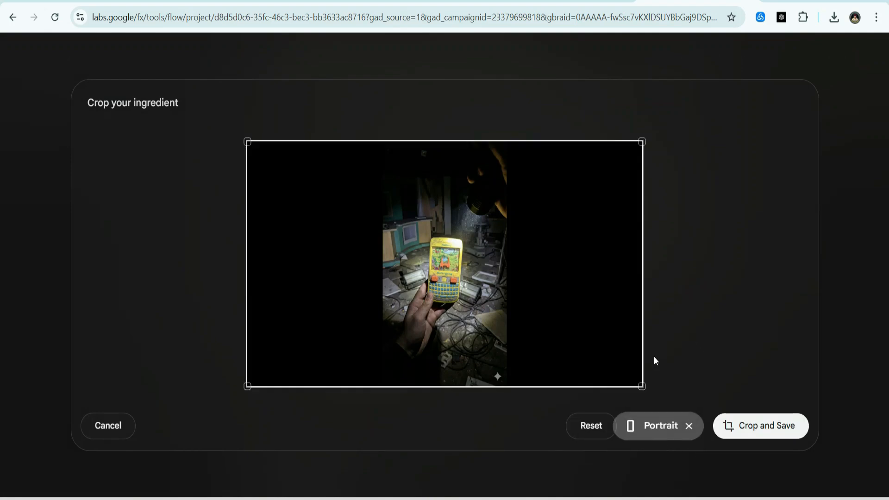
{"action": "left_click", "coordinate": [746, 426]}
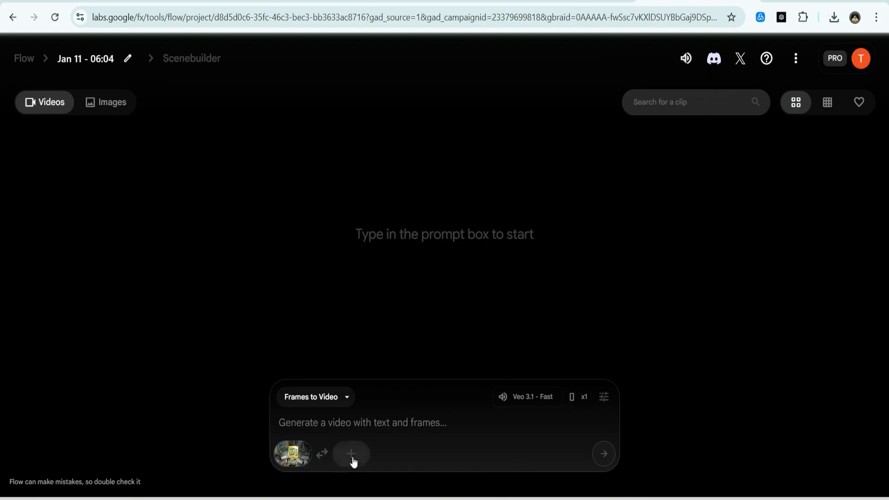
Step: Upload the generated image of old mobile phones in a wooden box as the end frame, saving its portrait crop
{"action": "left_click", "coordinate": [354, 457]}
{"action": "left_click", "coordinate": [238, 124]}
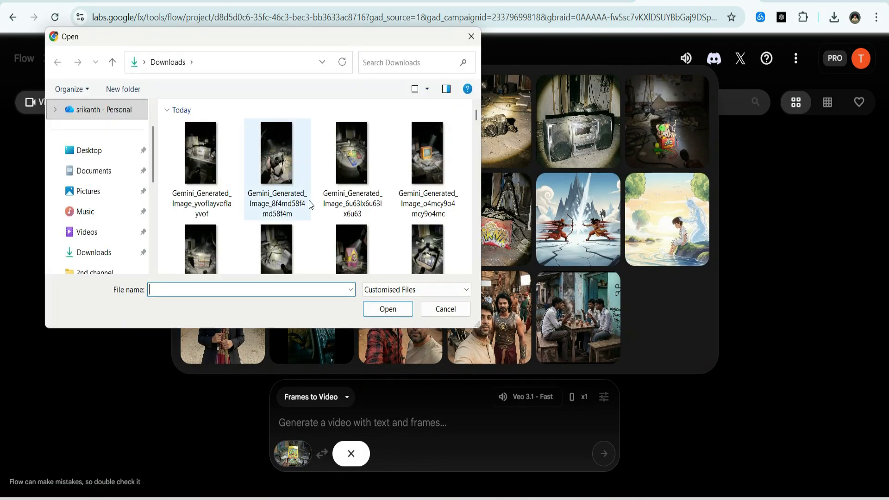
{"action": "scroll", "coordinate": [309, 206], "scroll_direction": "down", "scroll_amount": 1}
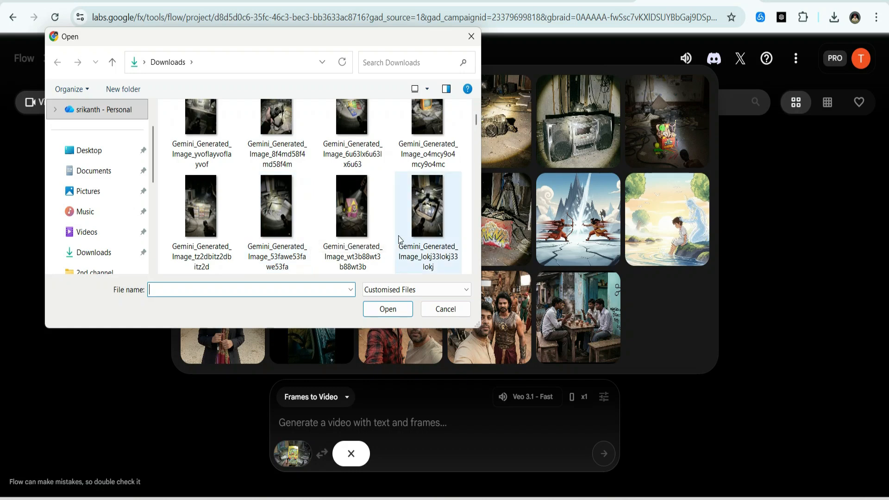
{"action": "scroll", "coordinate": [399, 239], "scroll_direction": "down", "scroll_amount": 2}
{"action": "scroll", "coordinate": [417, 139], "scroll_direction": "up", "scroll_amount": 1}
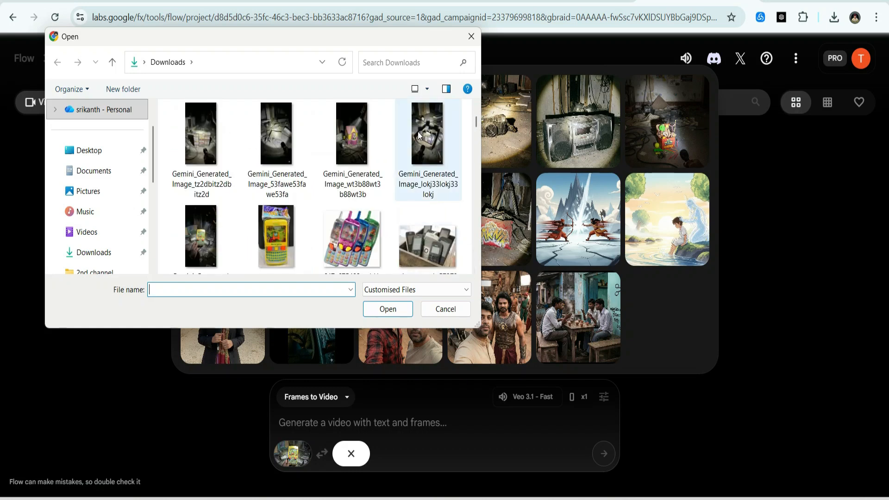
{"action": "left_click", "coordinate": [418, 131]}
{"action": "left_click", "coordinate": [395, 308]}
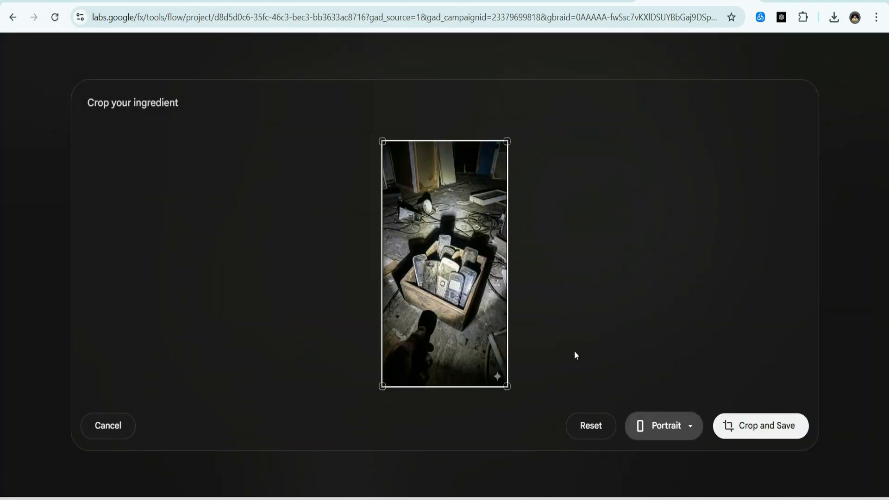
{"action": "left_click", "coordinate": [767, 433]}
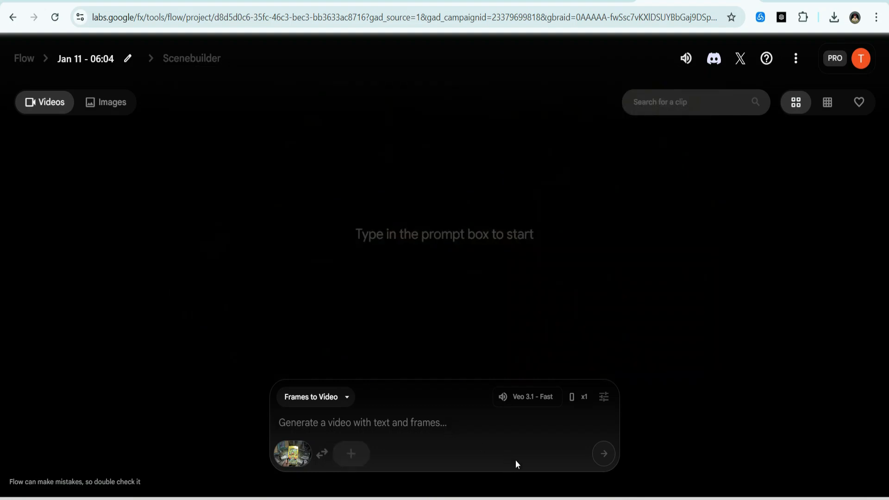
Step: Paste the first-person flashlight walk prompt starting with "Camera Movement & Perspective", generate the video with Veo 3.1 - Fast and play the result
{"action": "right_click", "coordinate": [349, 426]}
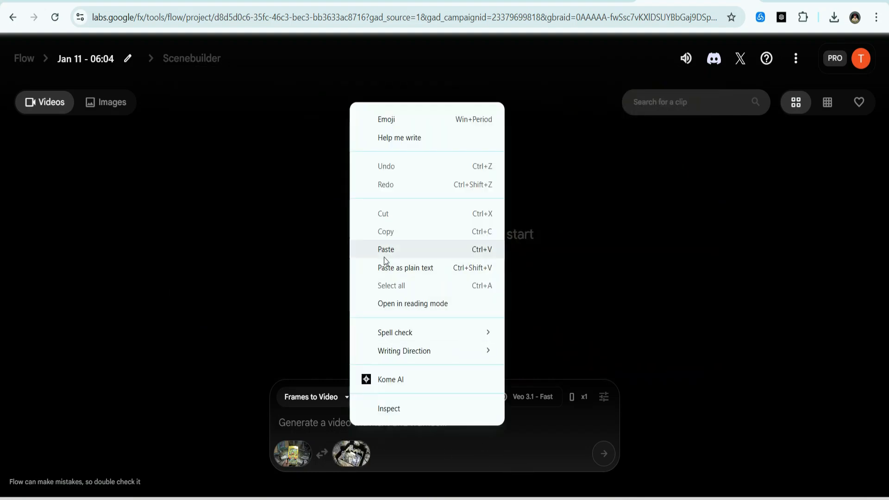
{"action": "left_click", "coordinate": [386, 250]}
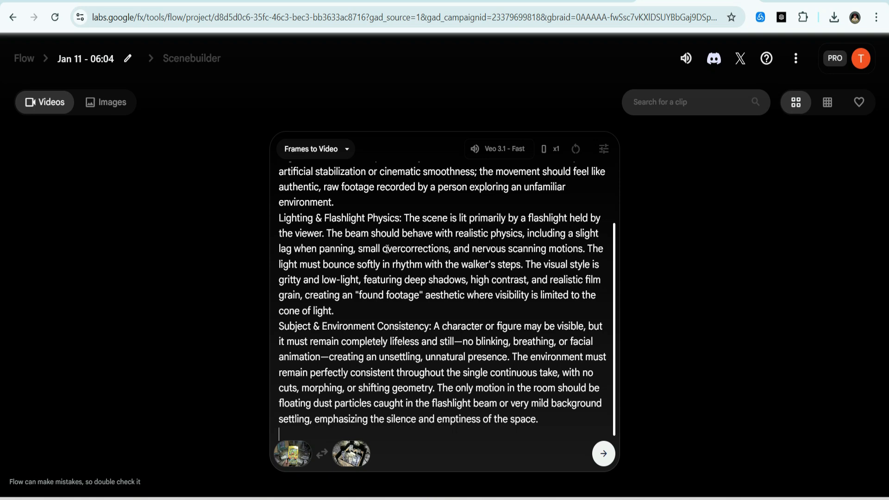
{"action": "left_click", "coordinate": [510, 147]}
{"action": "left_click", "coordinate": [741, 290]}
{"action": "left_click", "coordinate": [604, 455]}
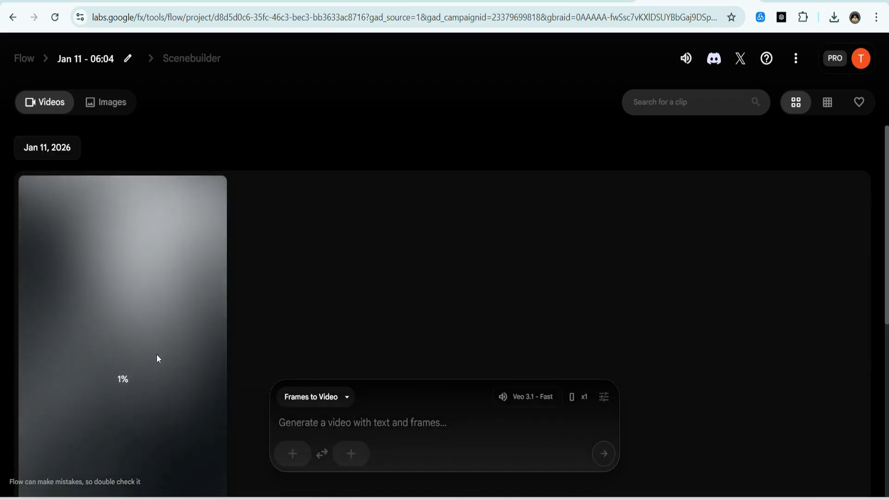
{"action": "scroll", "coordinate": [157, 358], "scroll_direction": "down", "scroll_amount": 3}
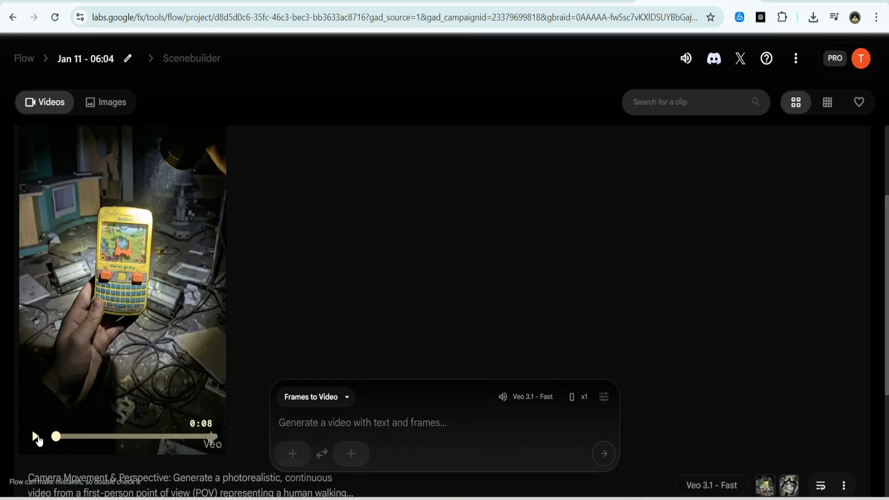
{"action": "left_click", "coordinate": [34, 438]}
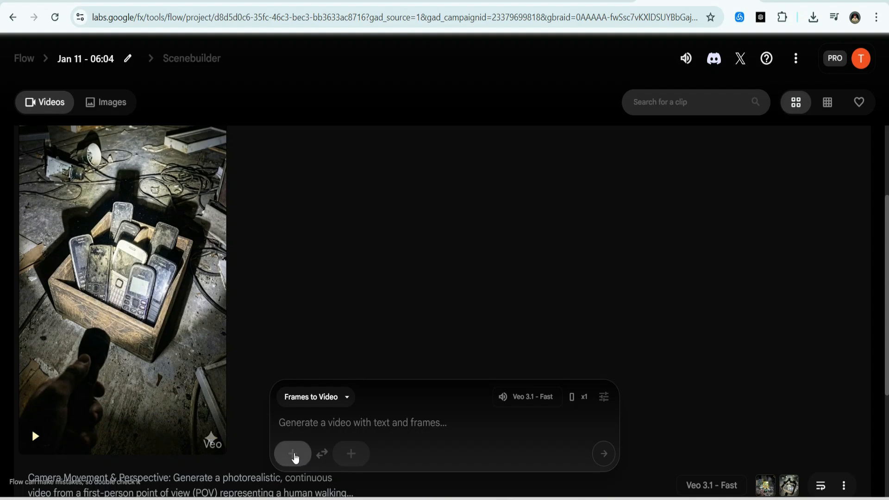
Step: Use the box of old phones as the start frame and upload the toy house image, cropped to portrait, as the end frame
{"action": "left_click", "coordinate": [295, 455]}
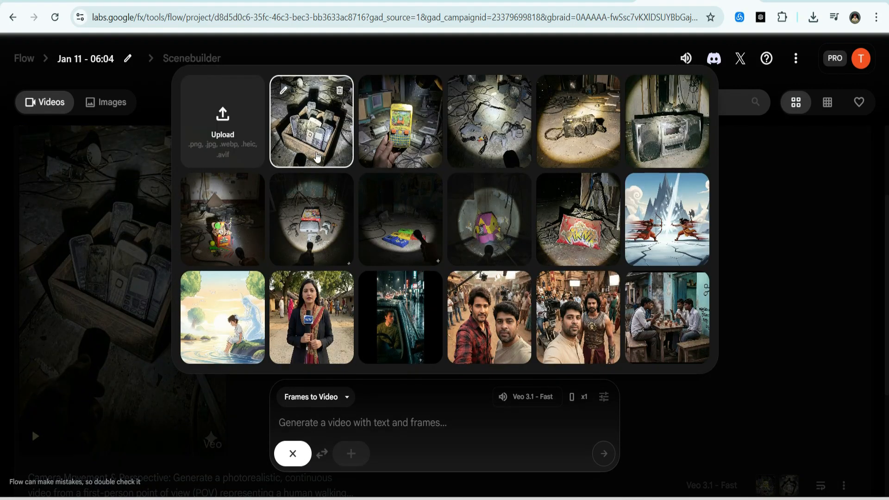
{"action": "left_click", "coordinate": [322, 139]}
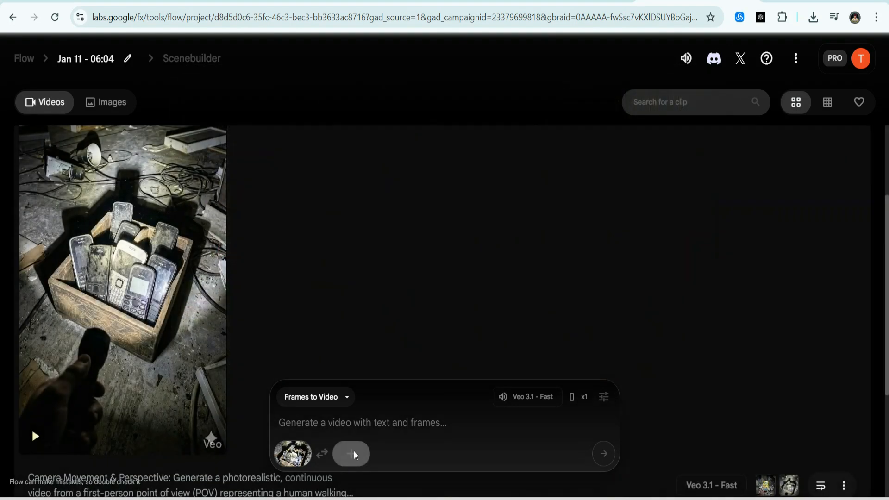
{"action": "left_click", "coordinate": [356, 457]}
{"action": "left_click", "coordinate": [244, 138]}
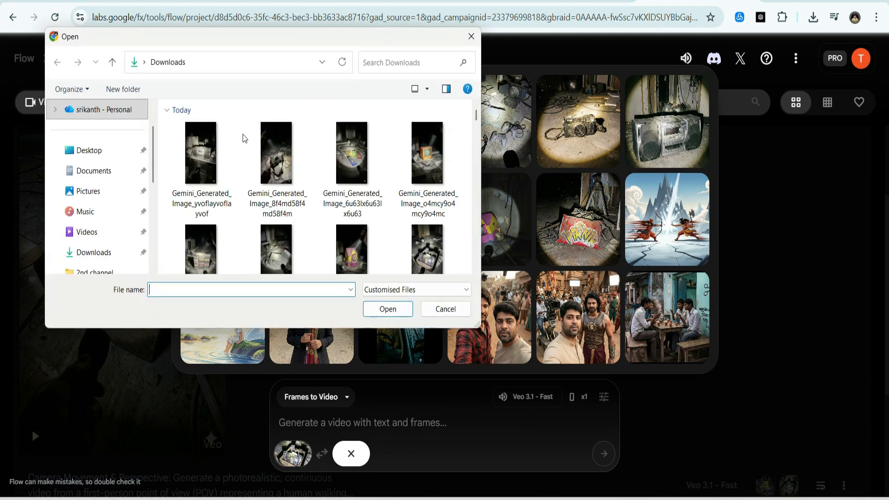
{"action": "left_click", "coordinate": [348, 253]}
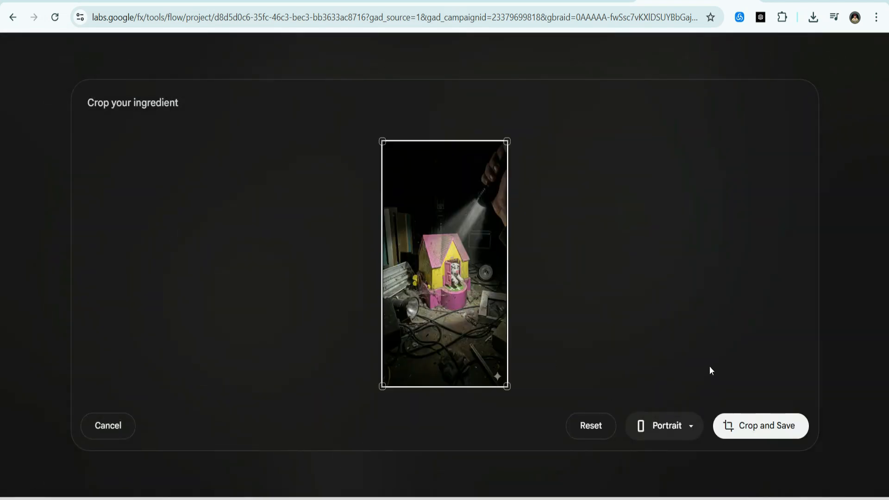
{"action": "left_click", "coordinate": [764, 427]}
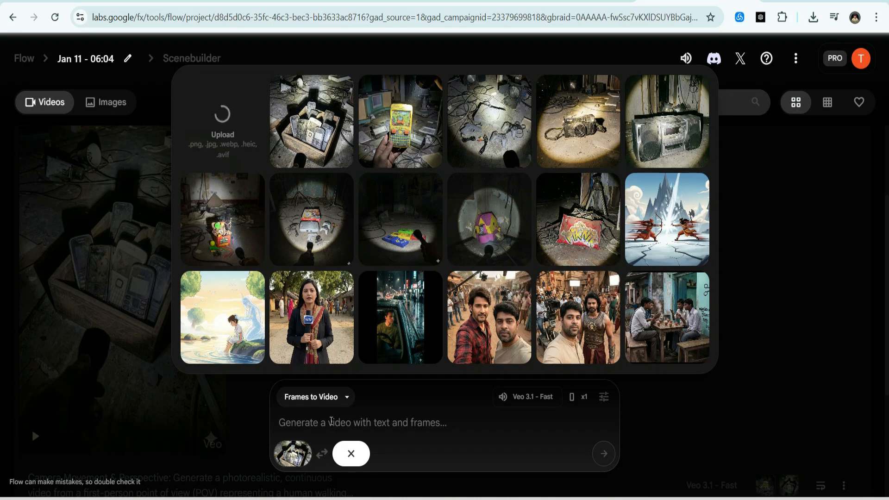
Step: Paste the same camera movement and flashlight prompt, look it over and generate the transition from the phone box to the toy house
{"action": "right_click", "coordinate": [331, 421]}
{"action": "left_click", "coordinate": [371, 245]}
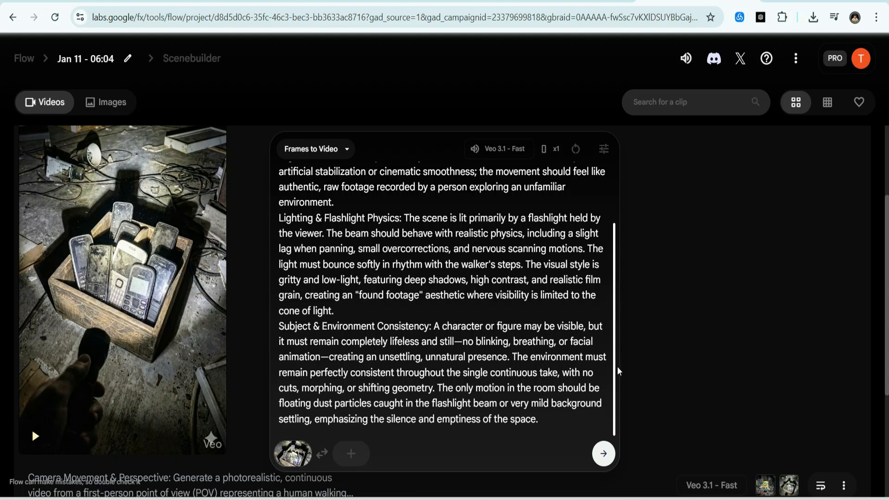
{"action": "scroll", "coordinate": [511, 378], "scroll_direction": "up", "scroll_amount": 2}
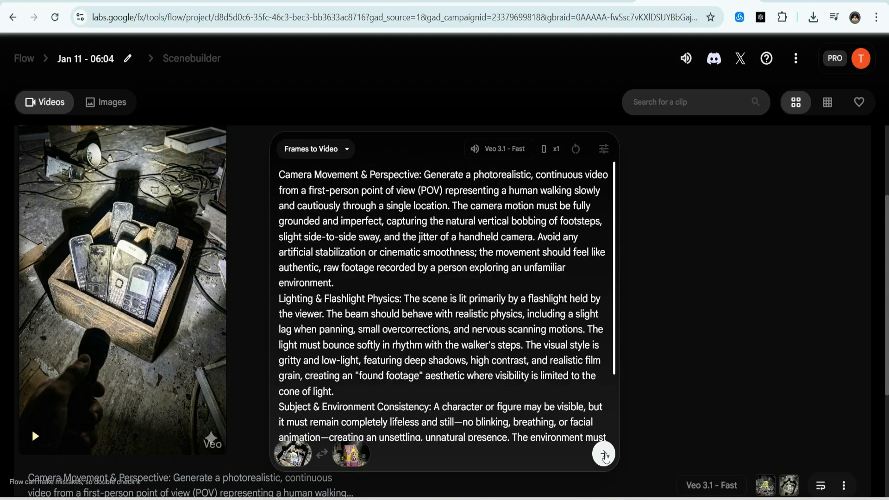
{"action": "left_click", "coordinate": [604, 454]}
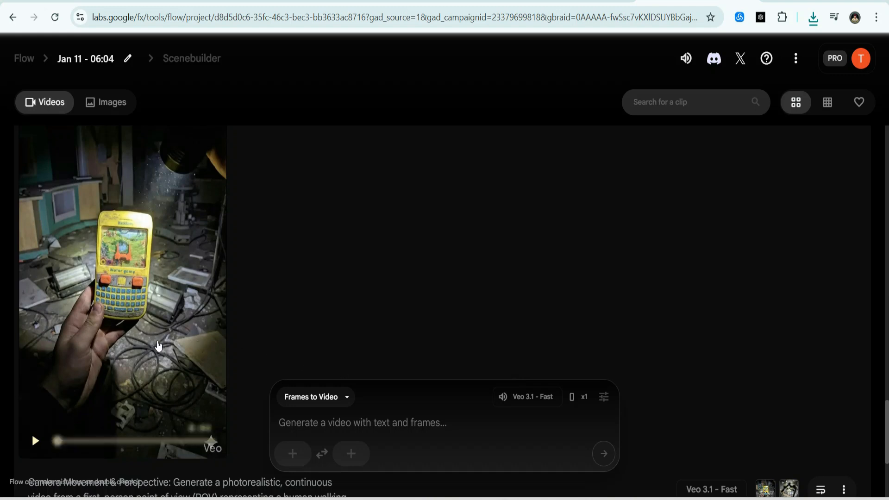
Step: Review the generated clips in the project, including the toy phone, phone box, toy house and game console videos
{"action": "scroll", "coordinate": [31, 432], "scroll_direction": "down", "scroll_amount": 6}
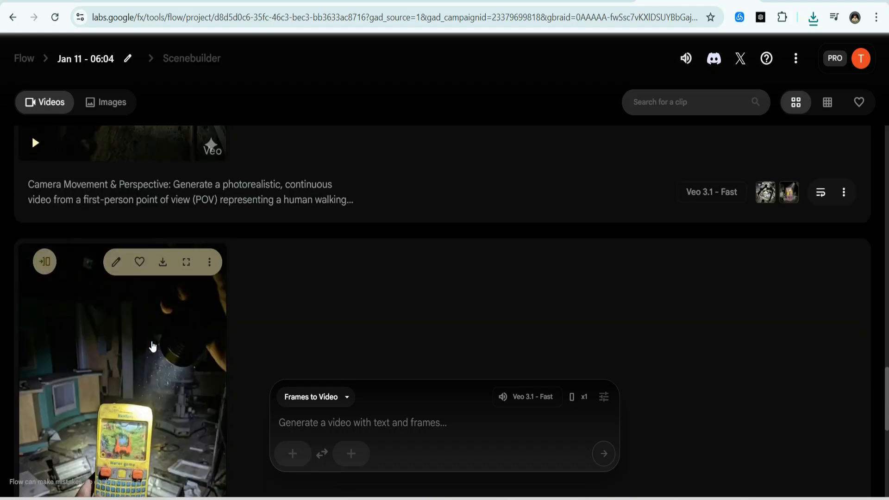
{"action": "scroll", "coordinate": [152, 347], "scroll_direction": "up", "scroll_amount": 5}
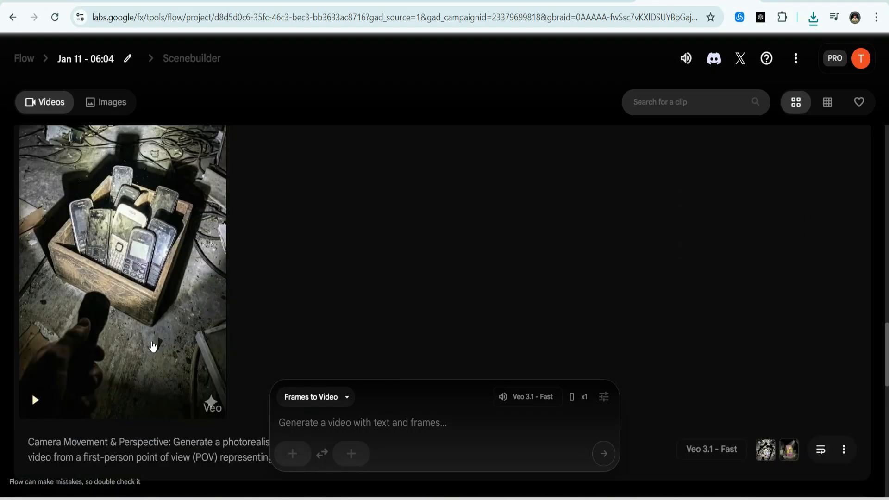
{"action": "scroll", "coordinate": [153, 347], "scroll_direction": "up", "scroll_amount": 9}
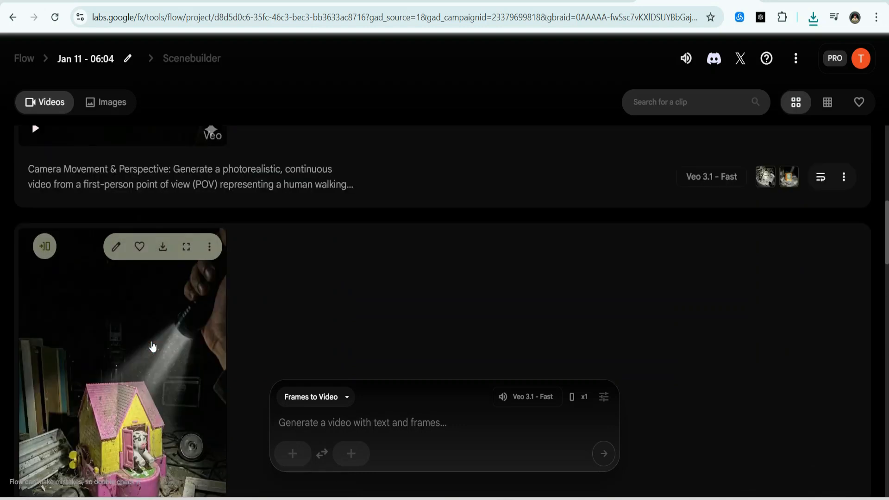
{"action": "scroll", "coordinate": [153, 346], "scroll_direction": "up", "scroll_amount": 4}
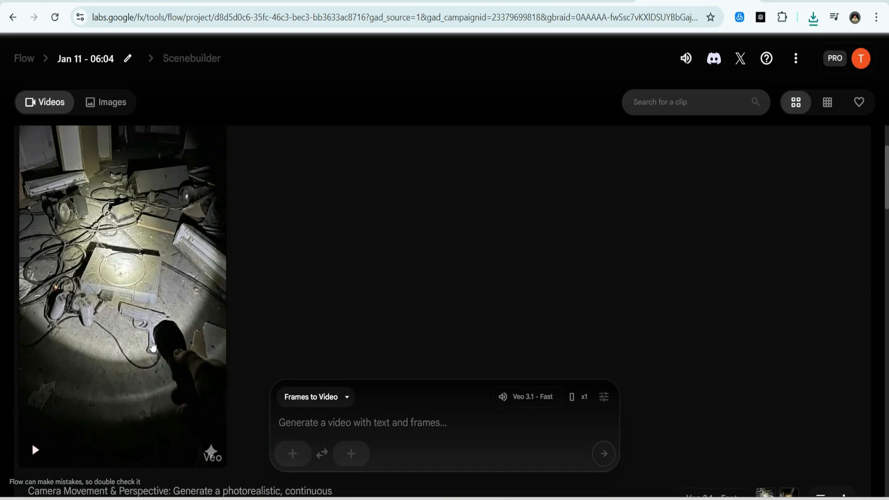
{"action": "scroll", "coordinate": [152, 347], "scroll_direction": "down", "scroll_amount": 8}
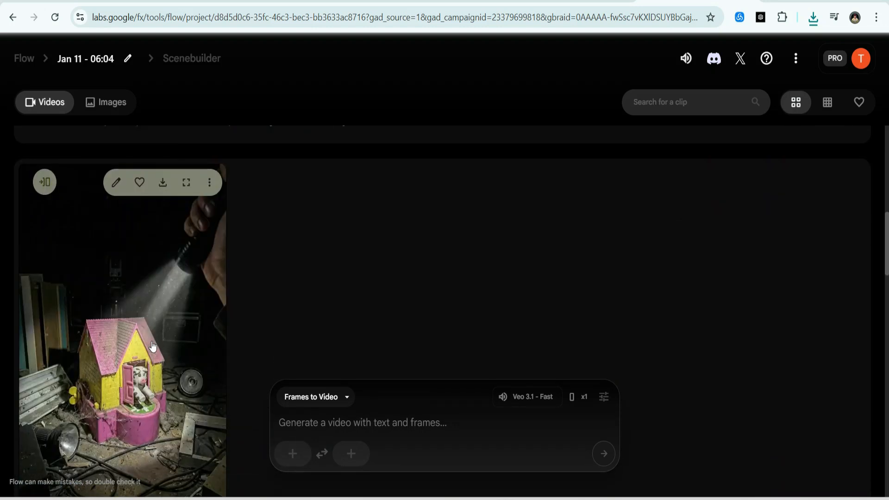
{"action": "scroll", "coordinate": [153, 347], "scroll_direction": "up", "scroll_amount": 4}
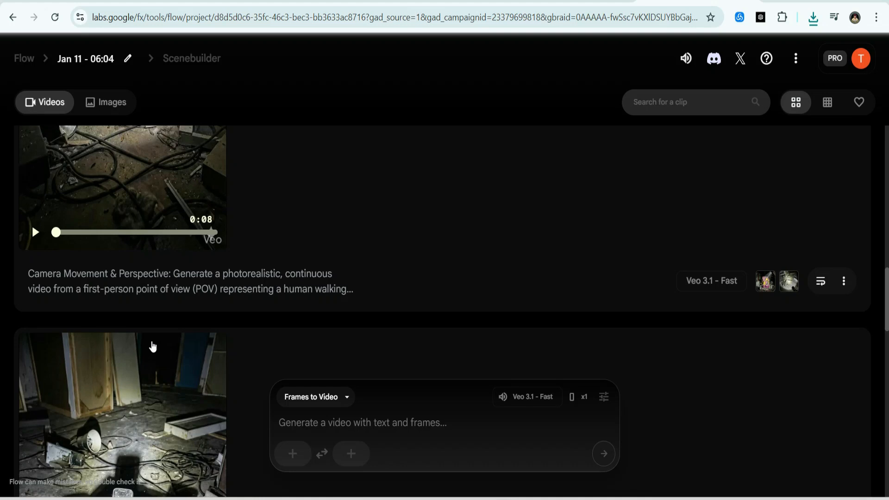
{"action": "scroll", "coordinate": [153, 347], "scroll_direction": "down", "scroll_amount": 7}
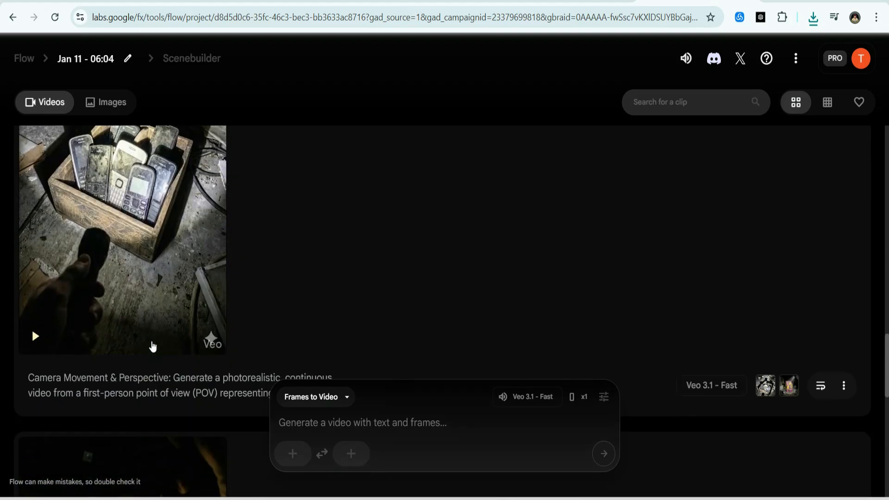
{"action": "scroll", "coordinate": [153, 346], "scroll_direction": "down", "scroll_amount": 7}
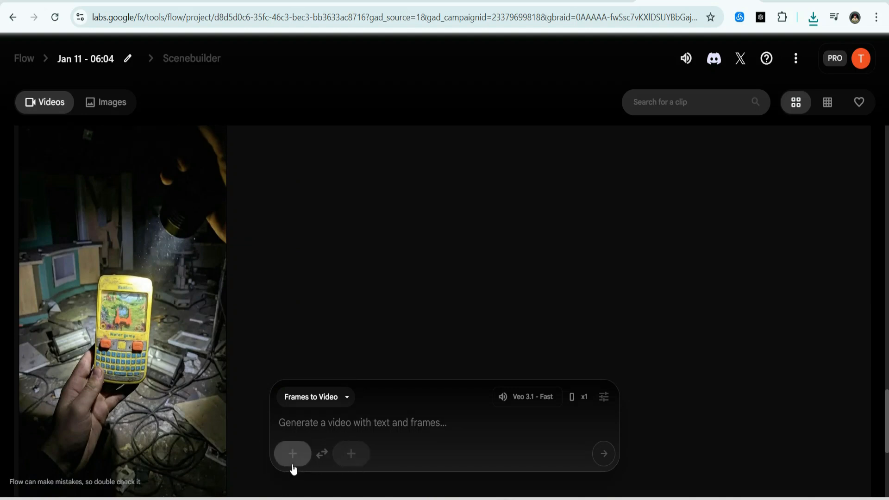
{"action": "mouse_move", "coordinate": [143, 393]}
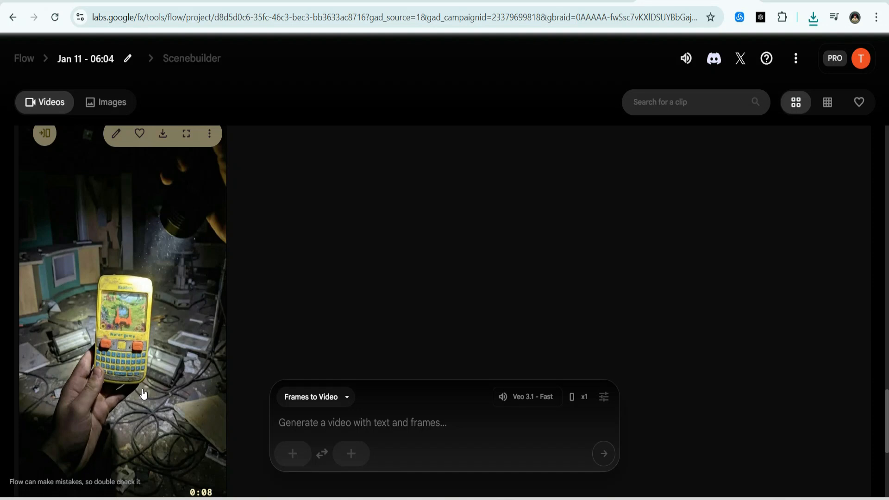
{"action": "scroll", "coordinate": [143, 394], "scroll_direction": "up", "scroll_amount": 20}
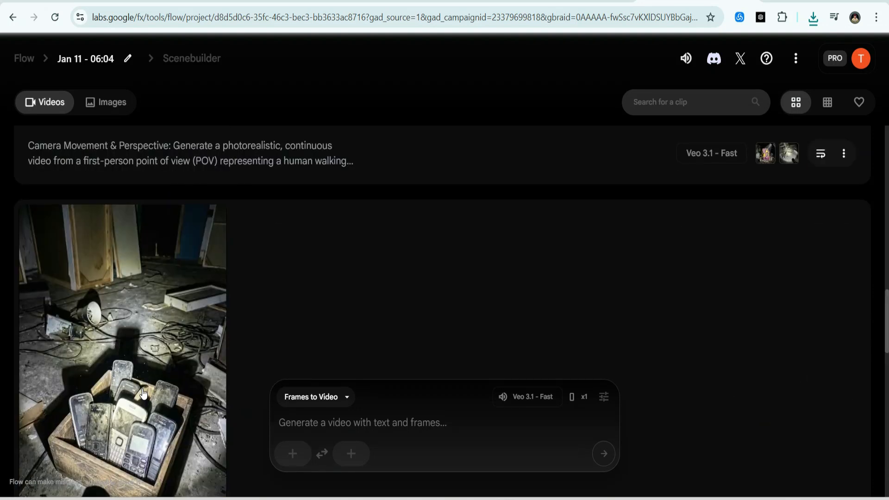
{"action": "scroll", "coordinate": [144, 394], "scroll_direction": "up", "scroll_amount": 10}
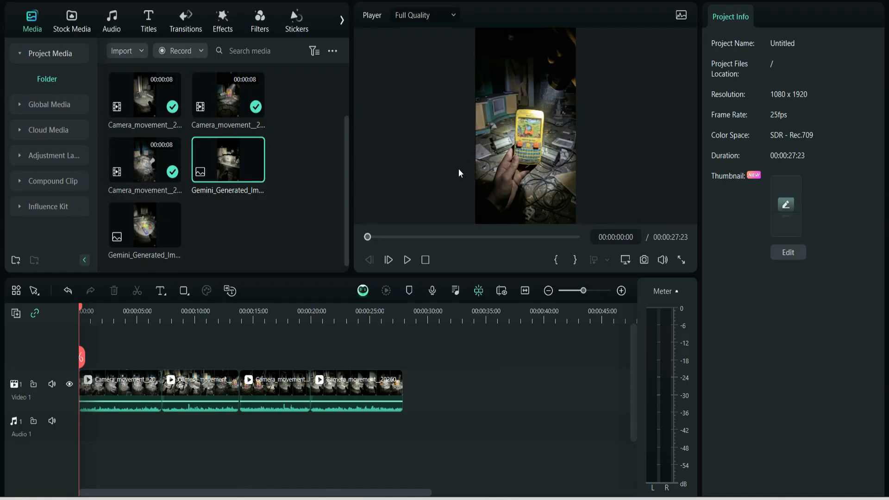
Step: Switch to Filmora and play the assembled four-clip timeline from the start, pausing on the orange television near the end
{"action": "left_click", "coordinate": [410, 260]}
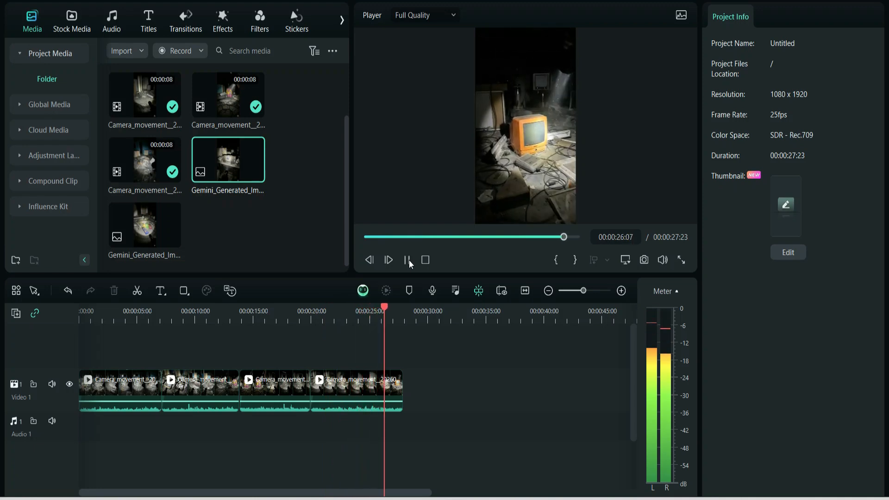
{"action": "left_click", "coordinate": [407, 259]}
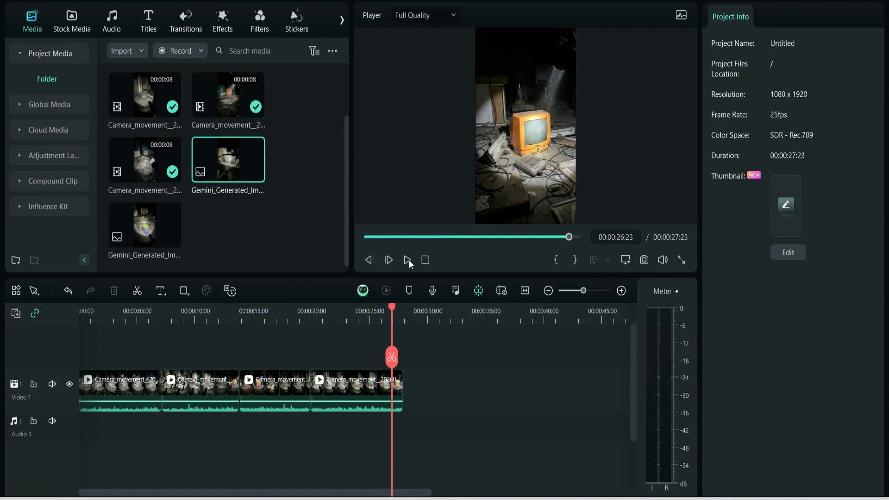